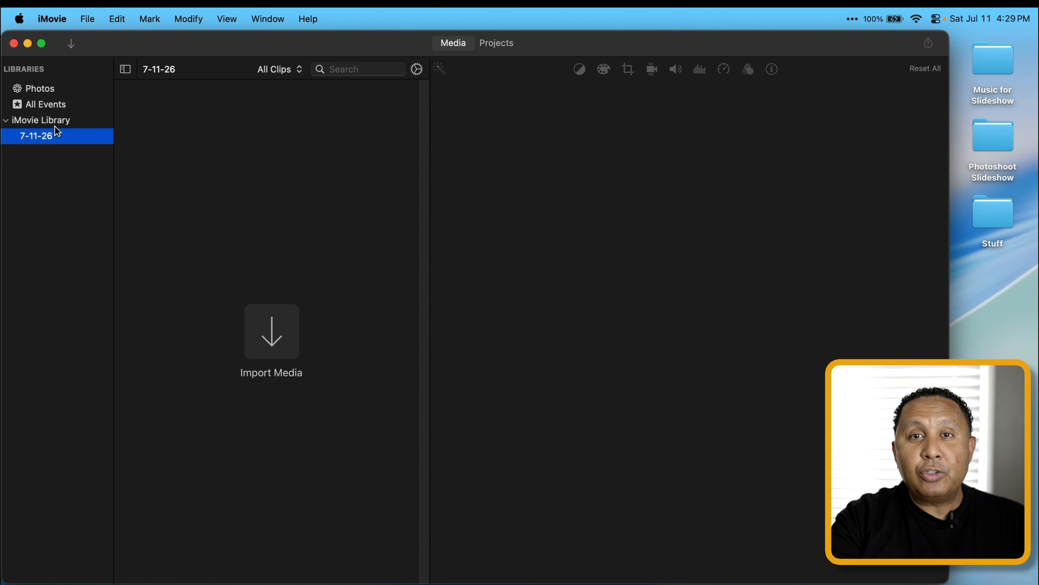
Step: Create a new movie and allow access to all photos in the Photos library for media browsing
click(84, 21)
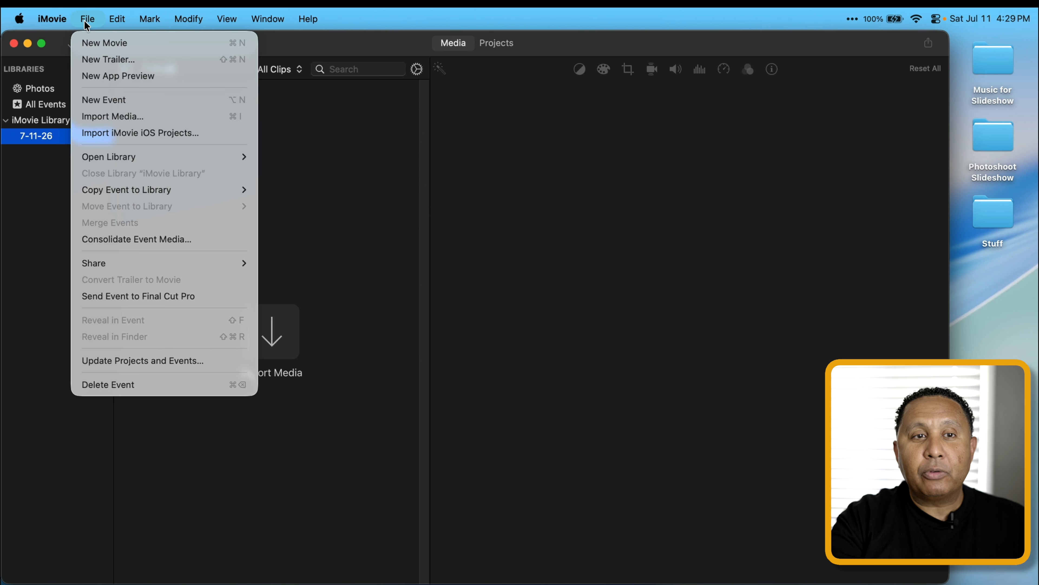
click(86, 43)
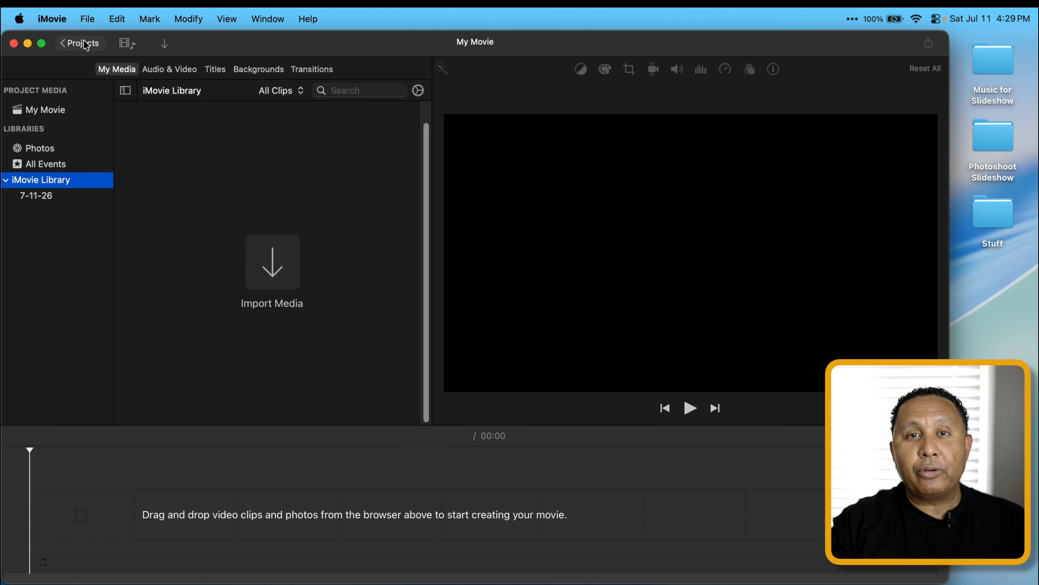
click(35, 149)
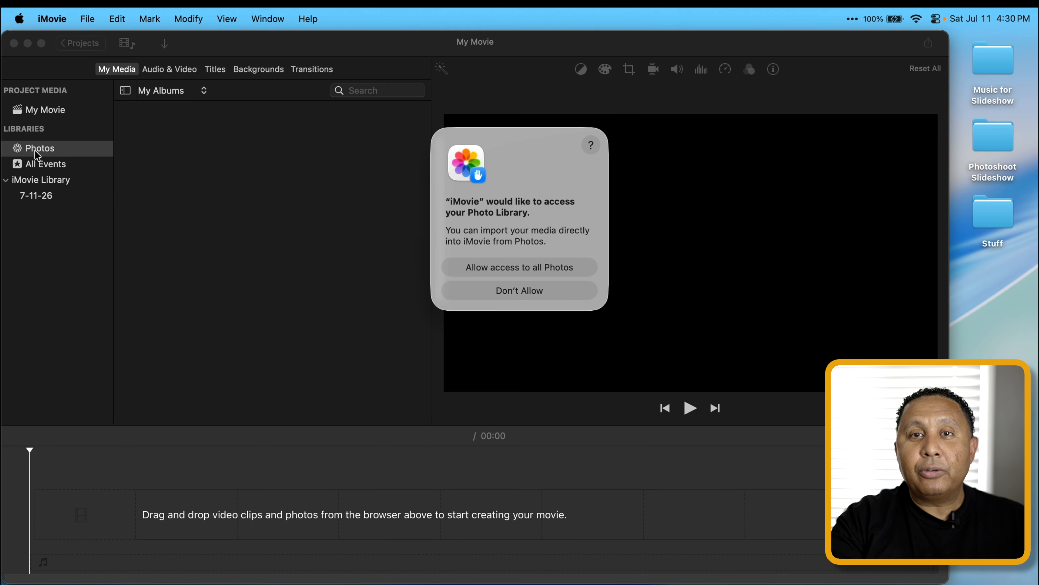
click(510, 268)
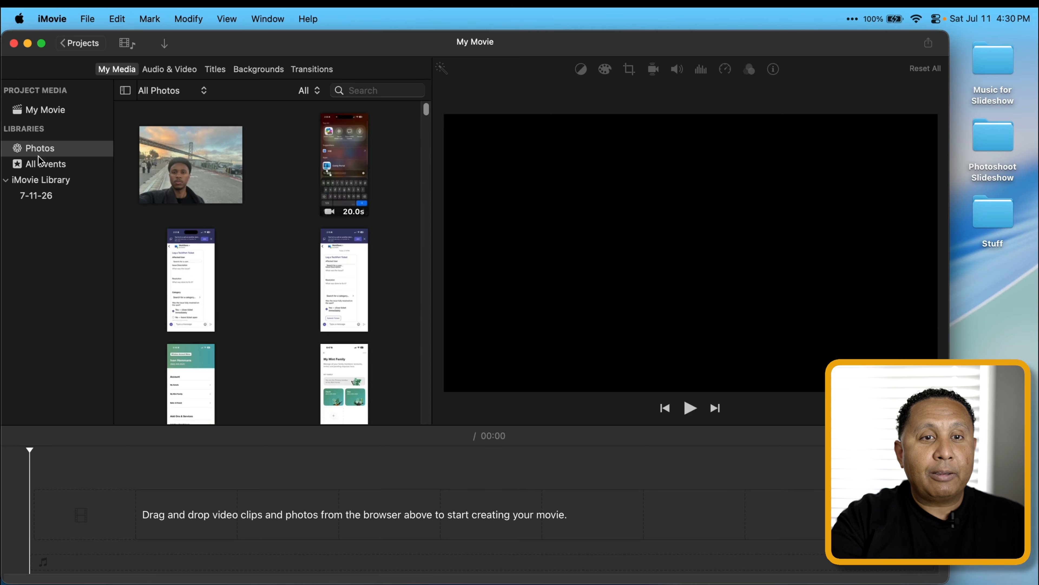
click(201, 91)
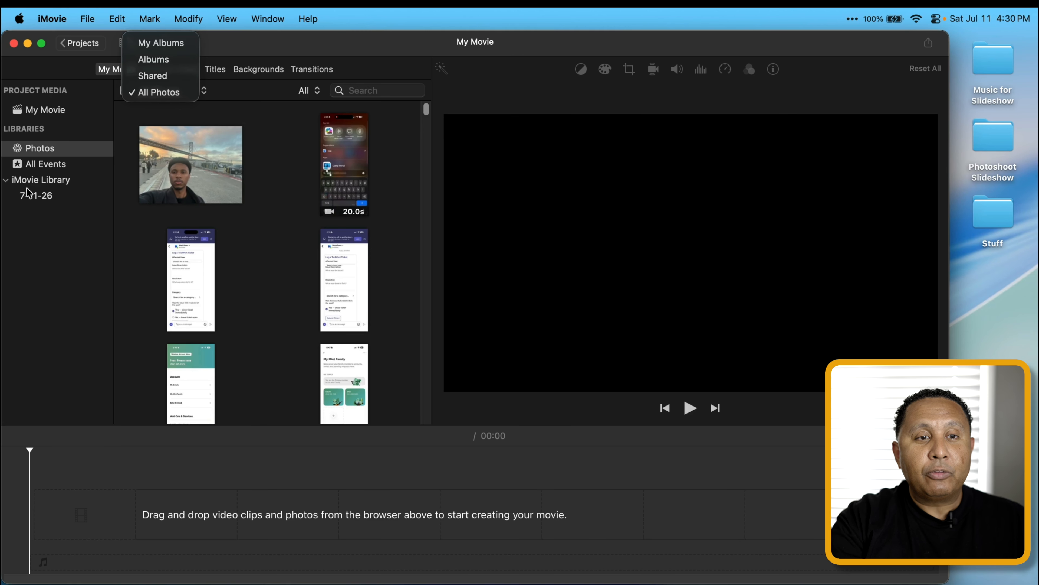
click(39, 245)
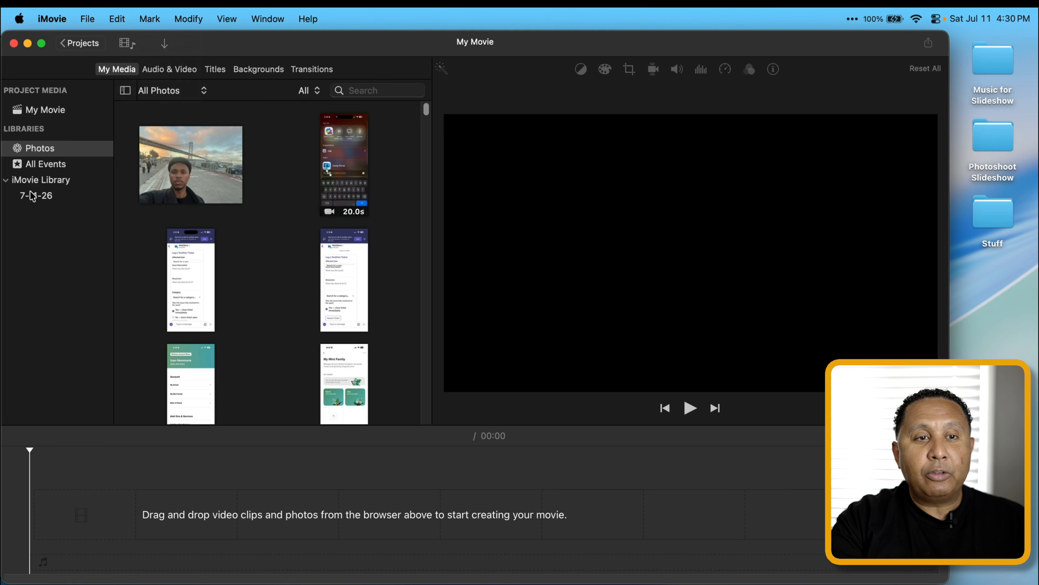
Step: Import the Desktop's whole Photoshoot Slideshow folder into the media of the My Movie project
click(42, 109)
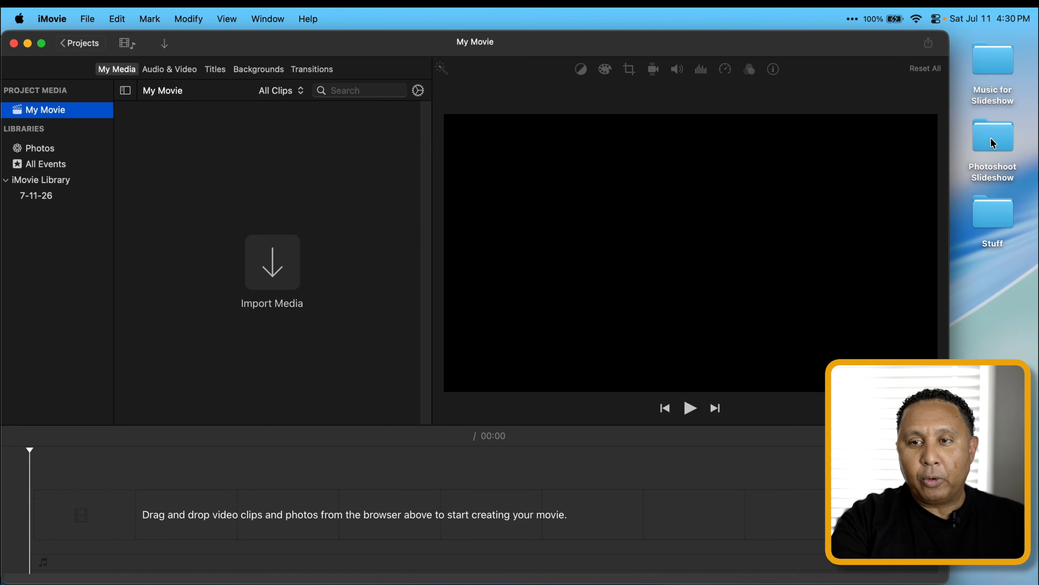
click(275, 264)
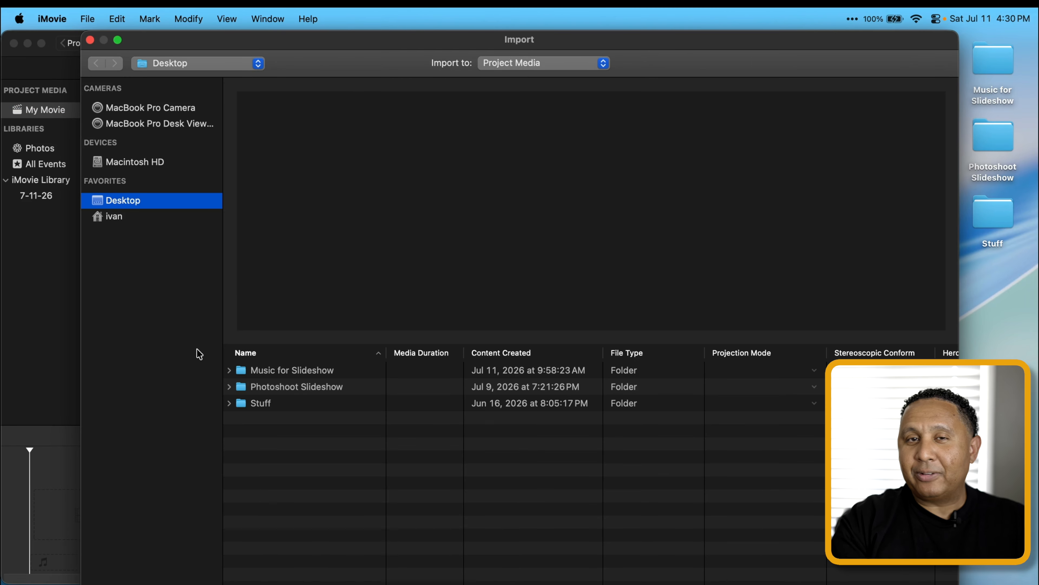
click(241, 387)
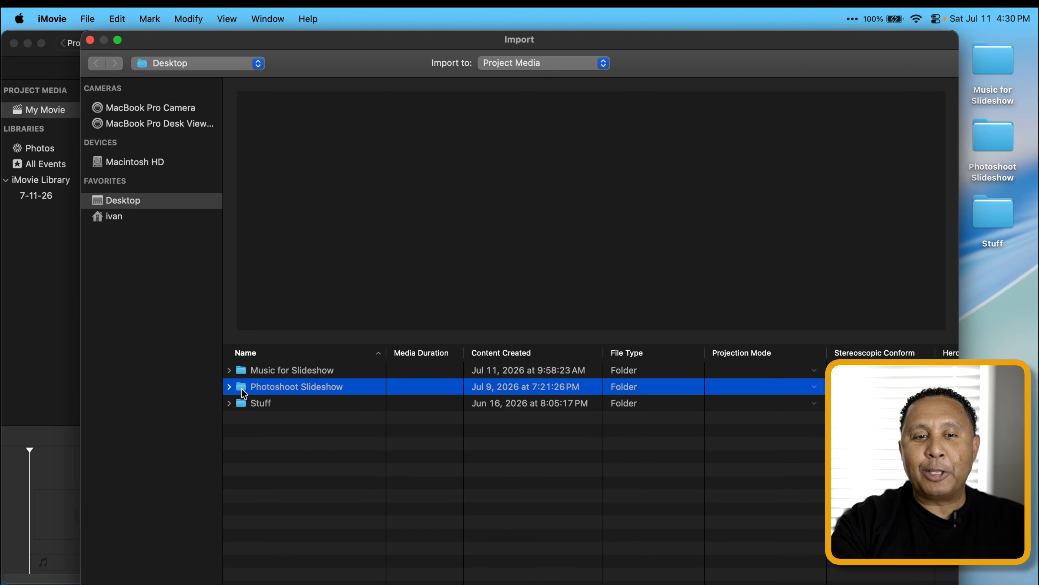
double_click(241, 388)
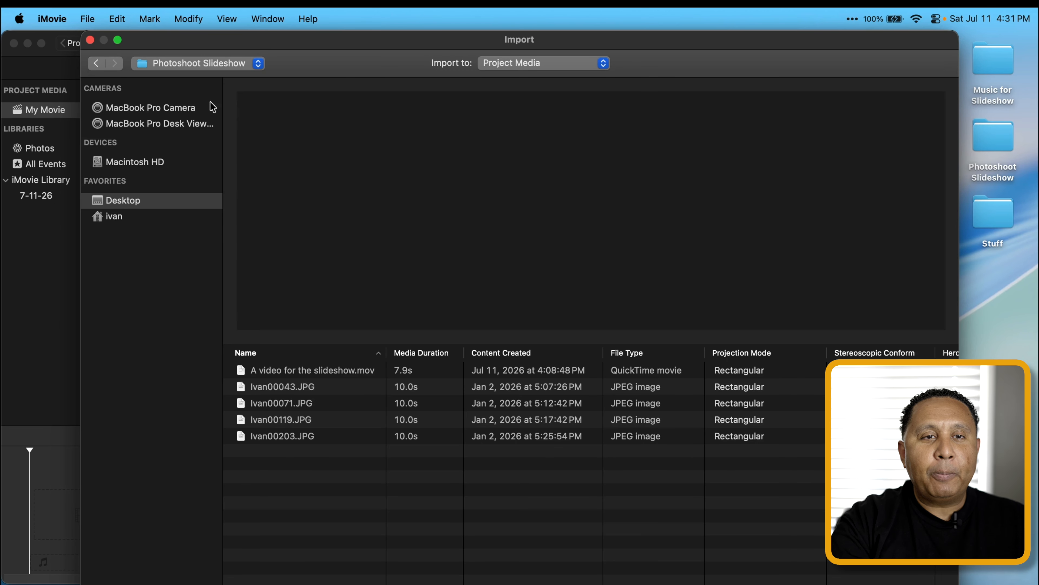
click(95, 63)
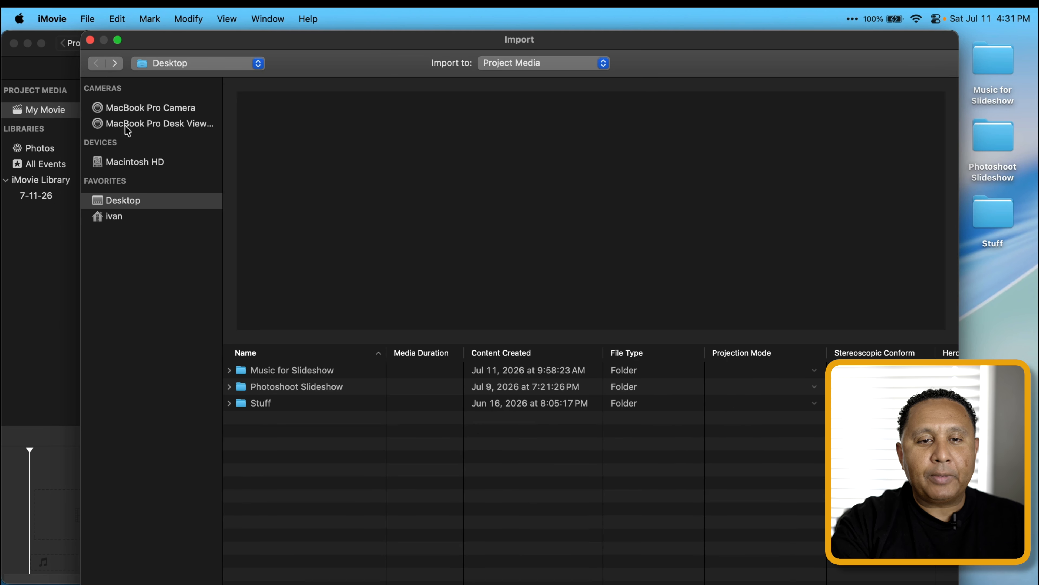
click(259, 391)
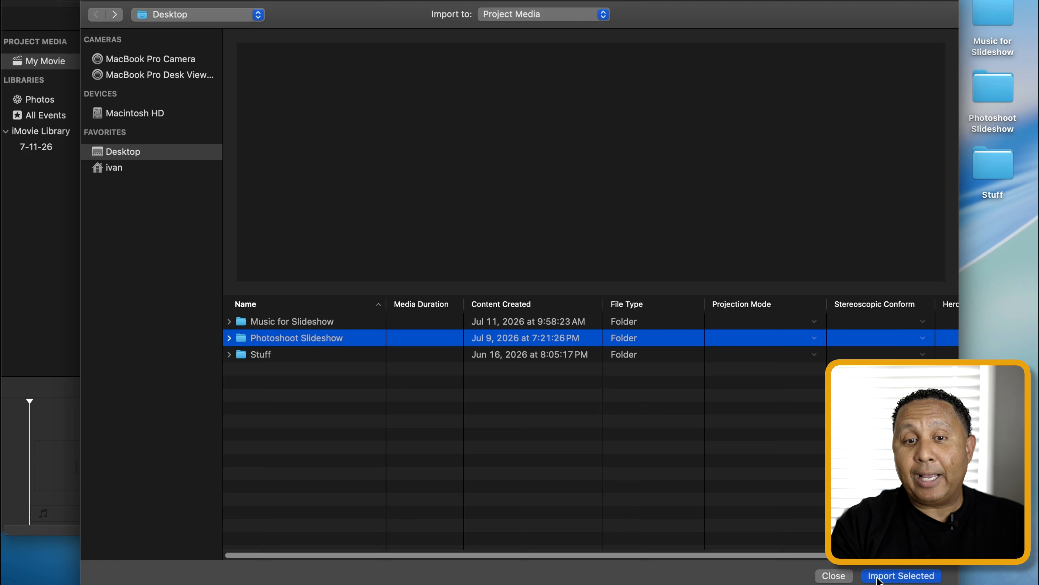
click(877, 578)
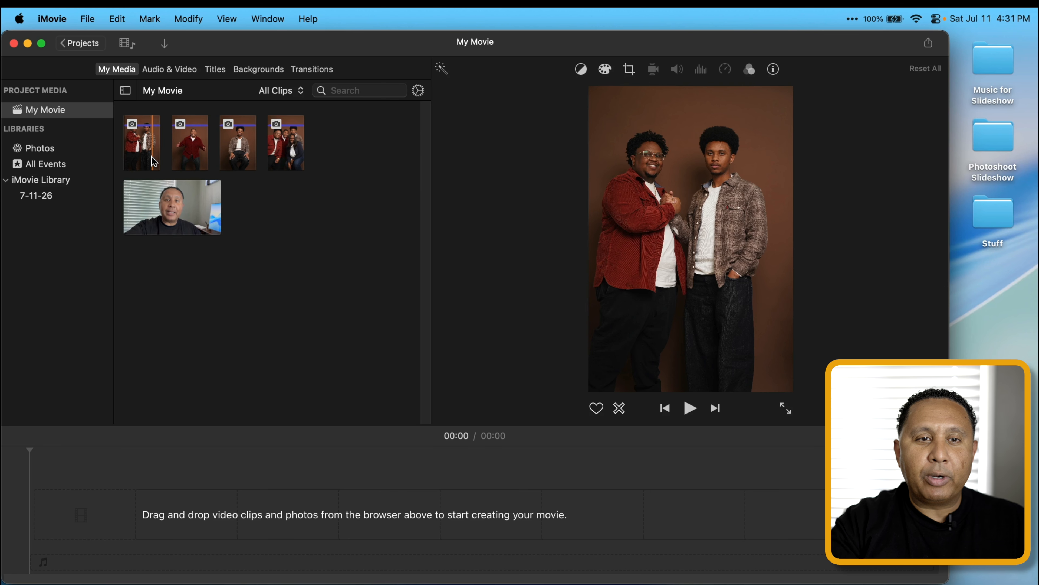
Step: Place the first photo, showing two men, in the empty timeline and check the default photo placement and duration settings
drag(144, 144, 43, 516)
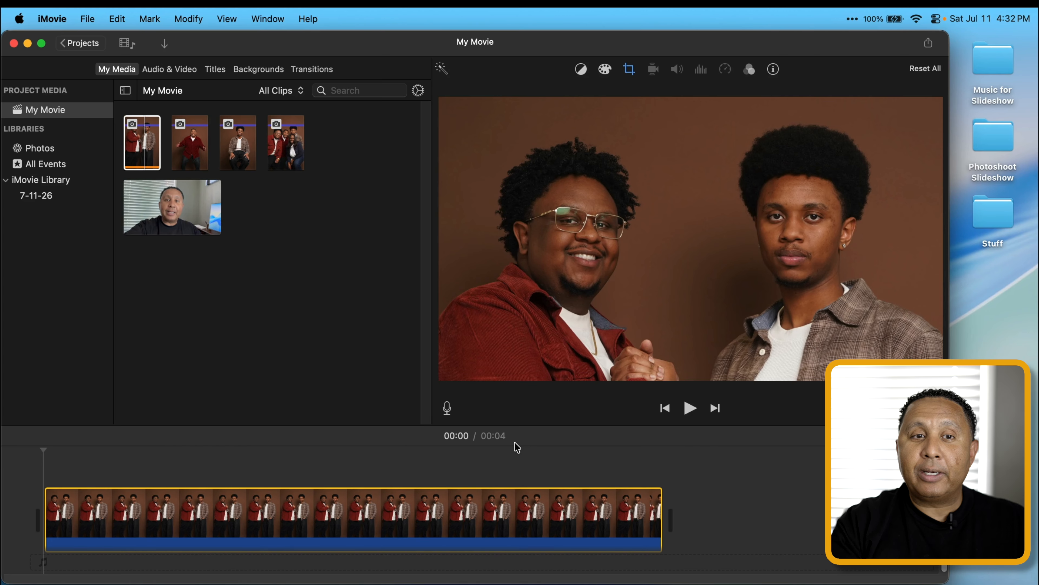
click(61, 20)
click(74, 67)
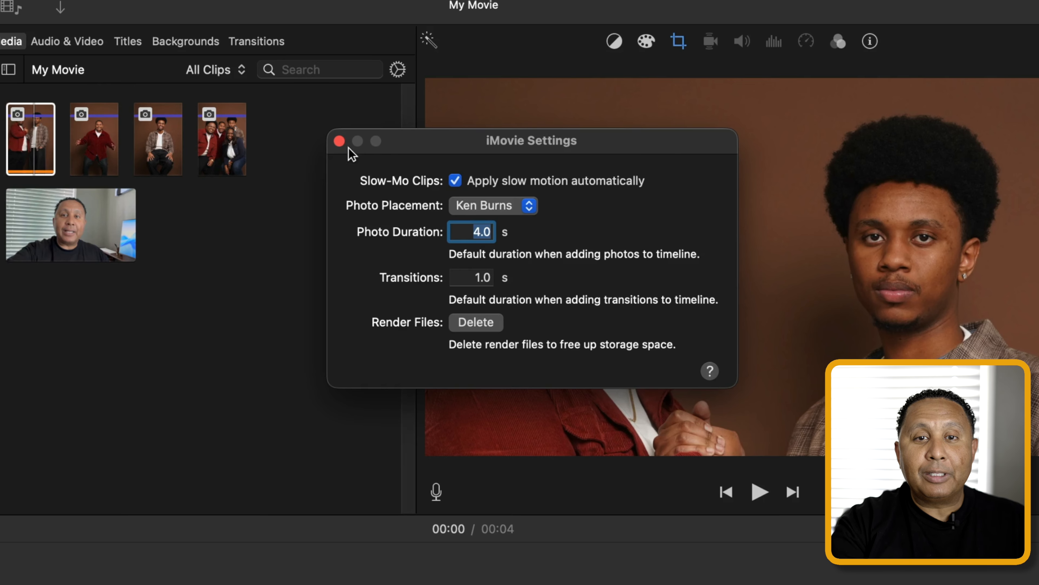
click(340, 141)
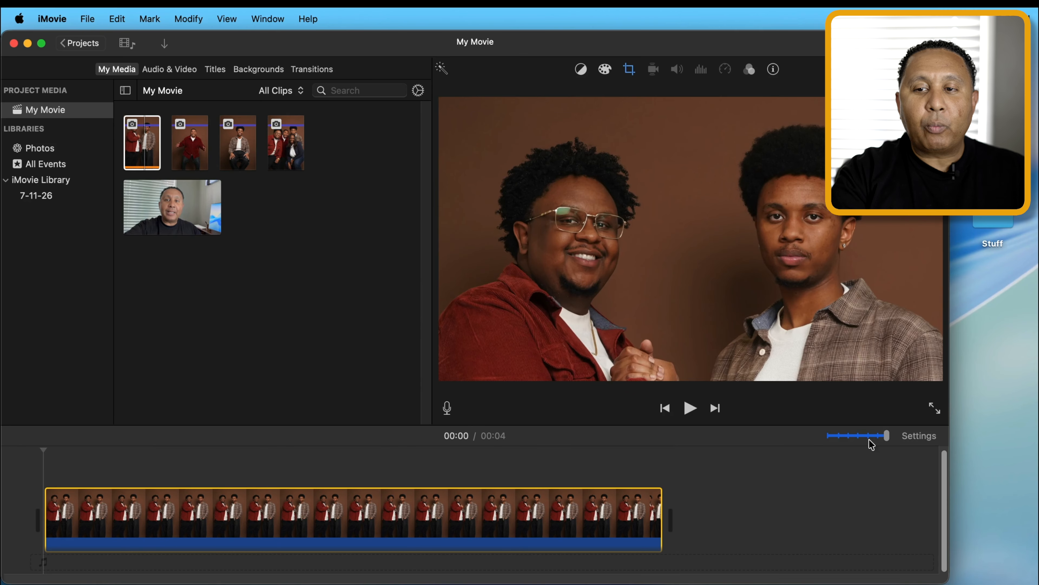
Step: Add the second photo, the man in the red shirt, after the first photo in the timeline
drag(887, 435, 877, 436)
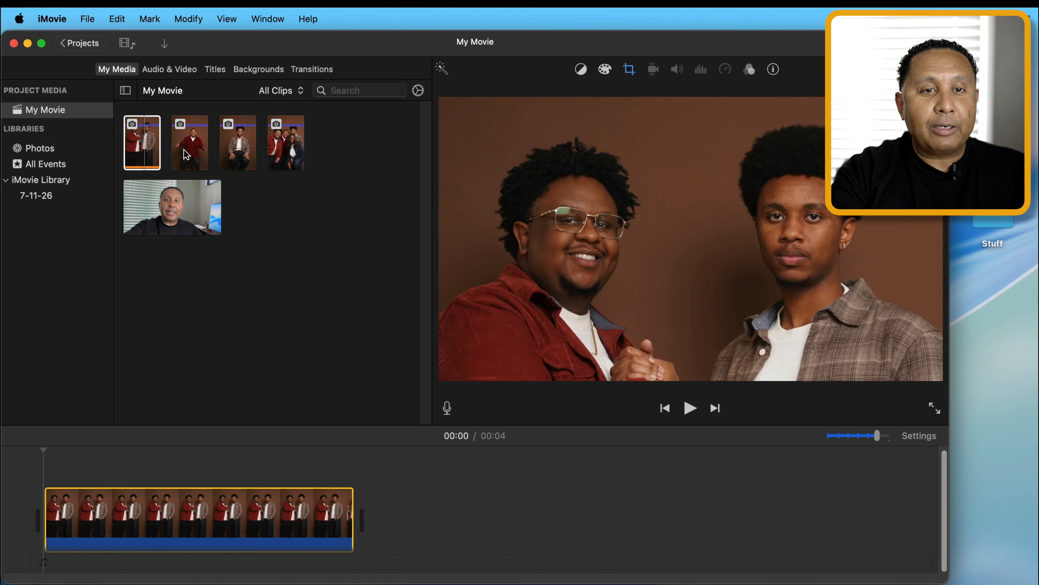
click(187, 160)
drag(200, 162, 373, 516)
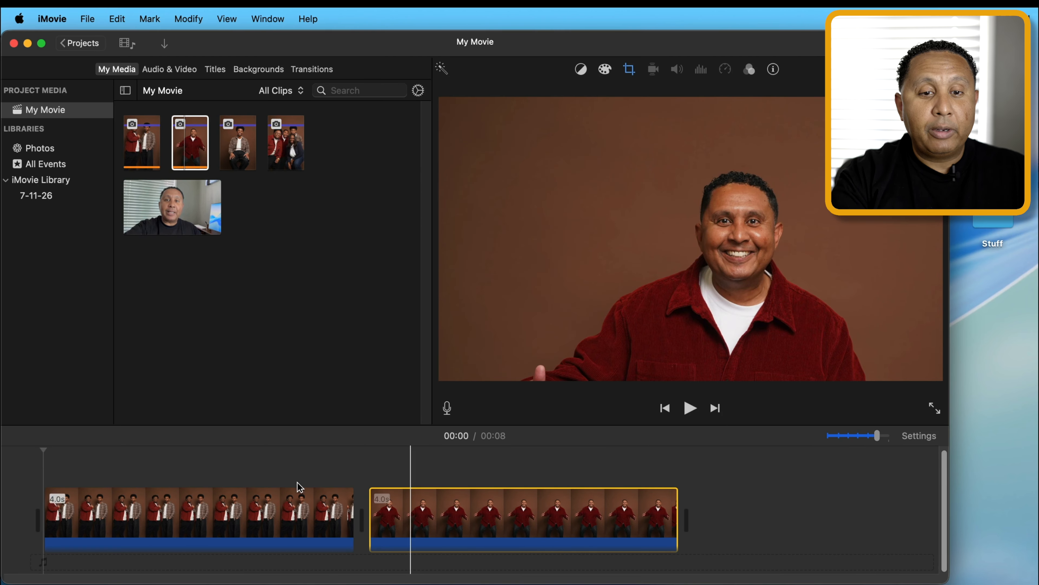
Step: Move the red-shirt photo ahead of the first timeline photo and return it to second place
drag(396, 516, 40, 528)
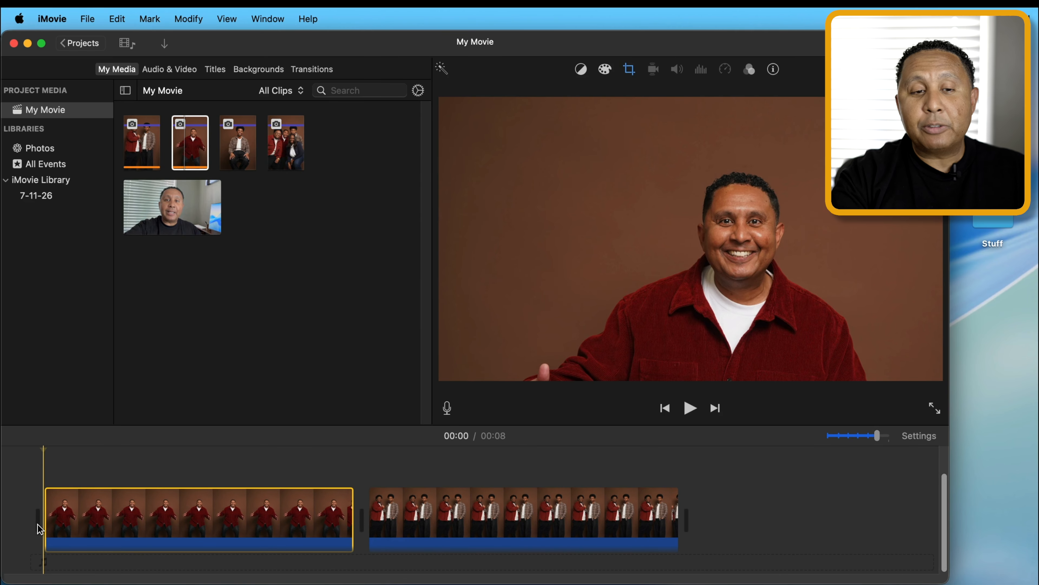
drag(135, 522, 780, 508)
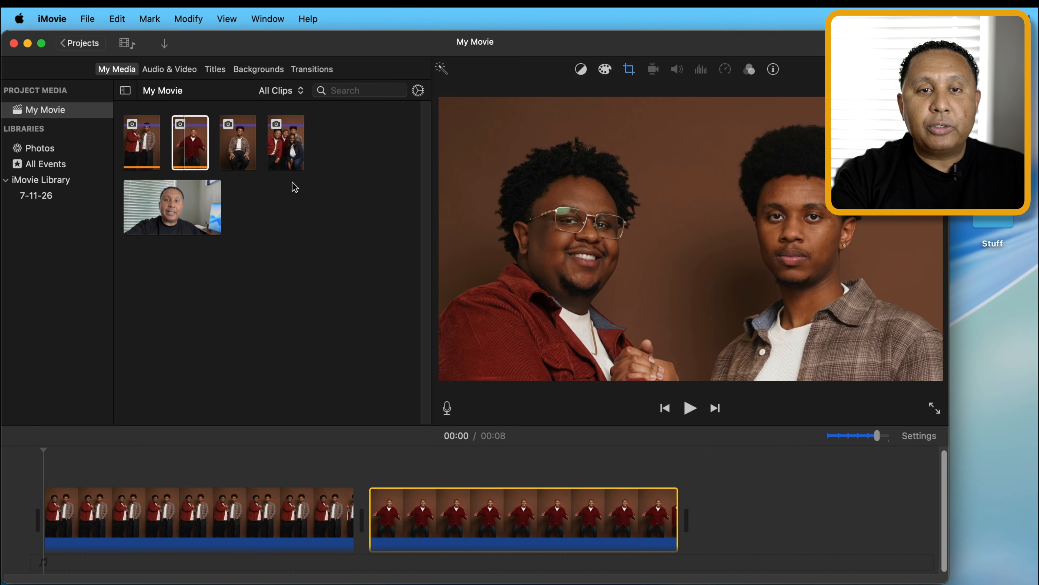
Step: Select the two remaining photos together and add them to the end of the timeline
drag(324, 185, 237, 143)
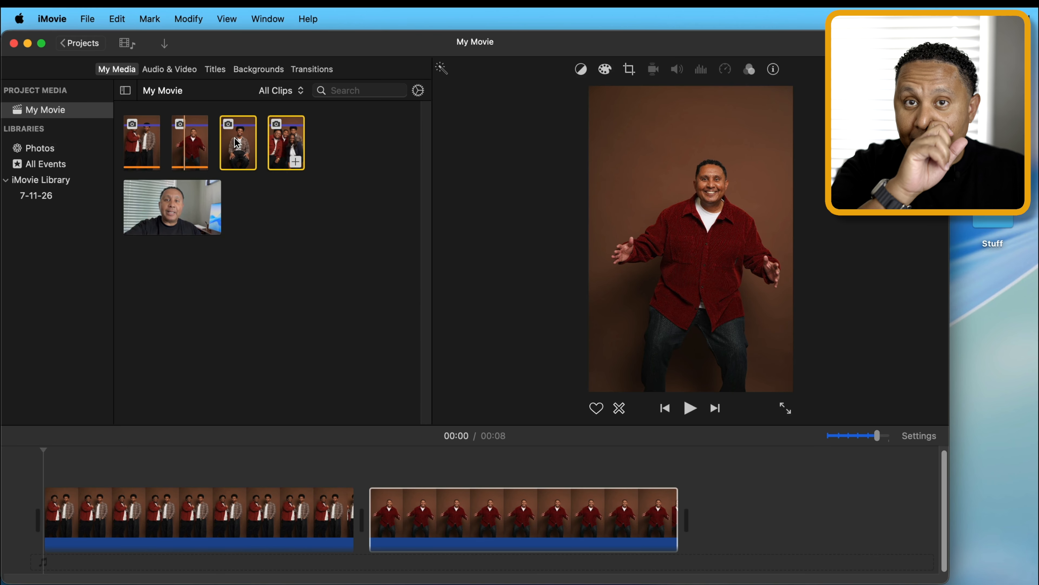
drag(229, 143, 698, 503)
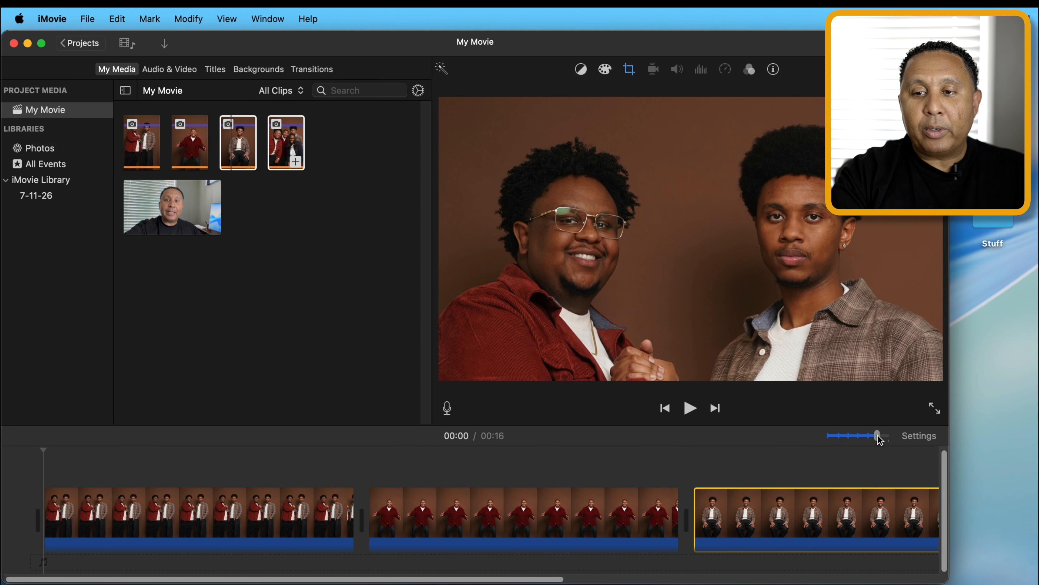
Step: Add the video clip after the last photo in the timeline and play it from its start
drag(876, 436, 857, 435)
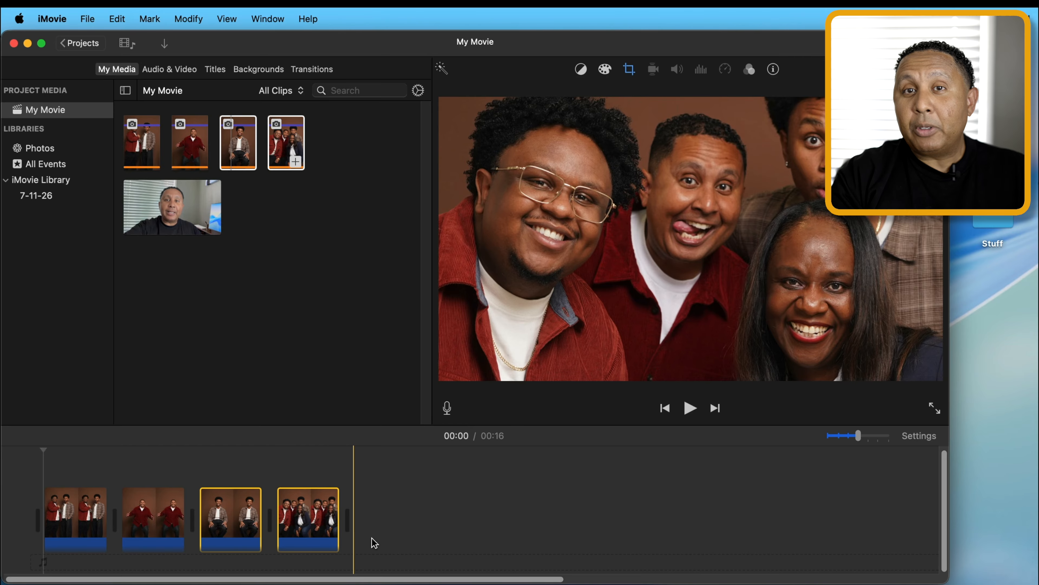
drag(172, 207, 403, 495)
click(355, 457)
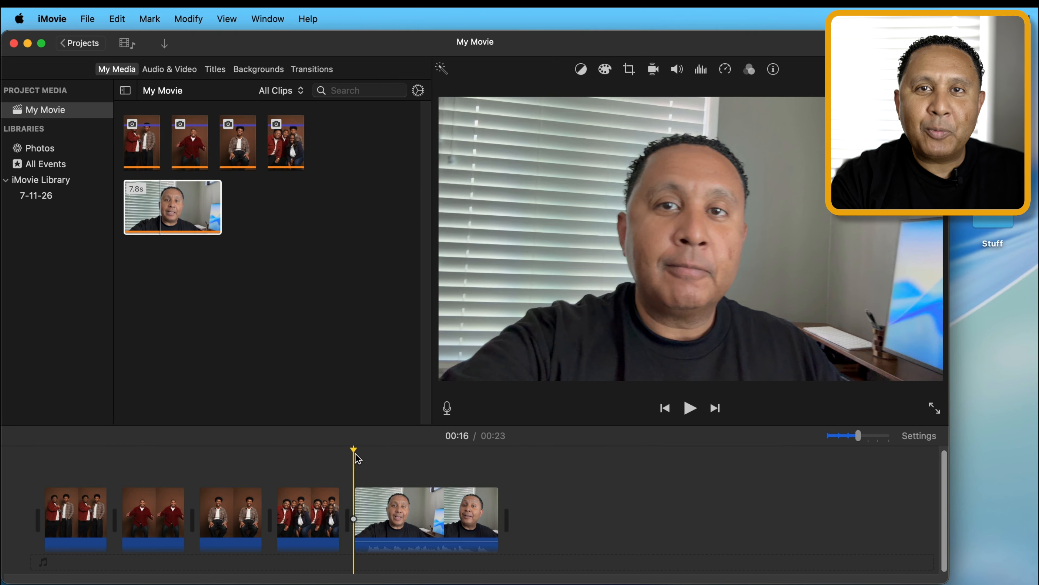
key(space)
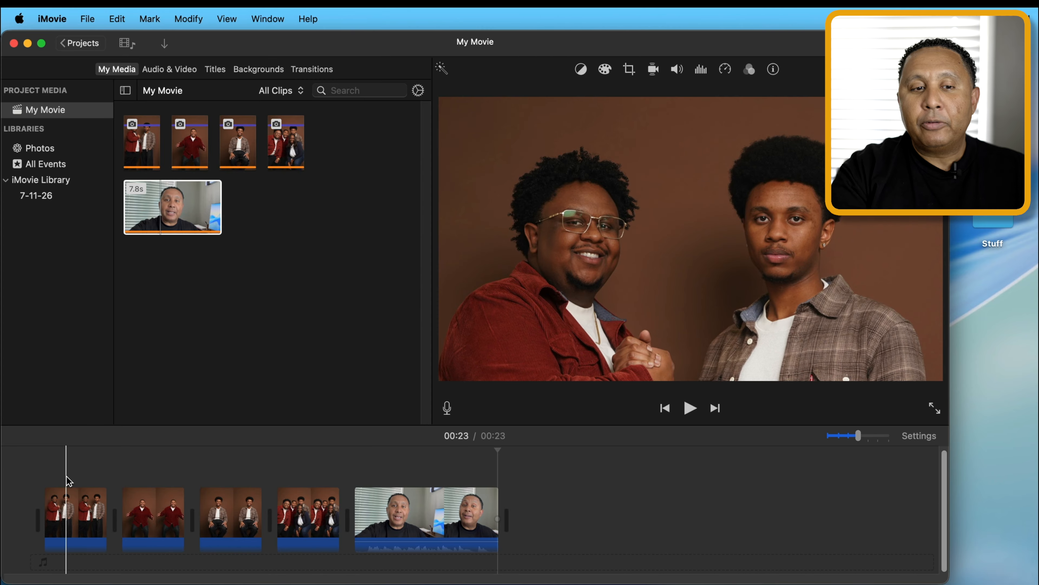
Step: Examine the first photo's Ken Burns start and end frames and preview the effect from the beginning of the timeline
click(72, 505)
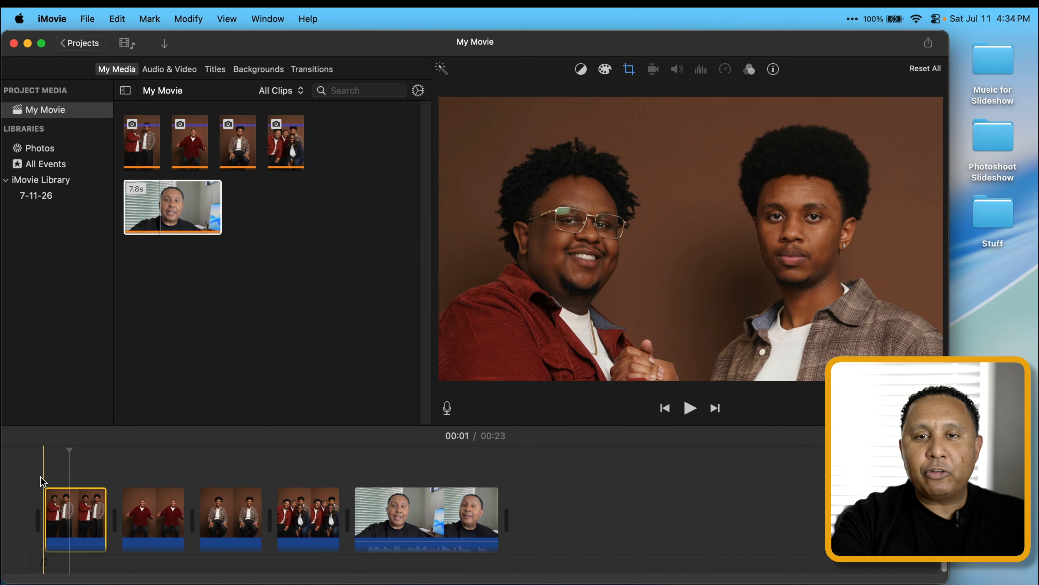
click(53, 500)
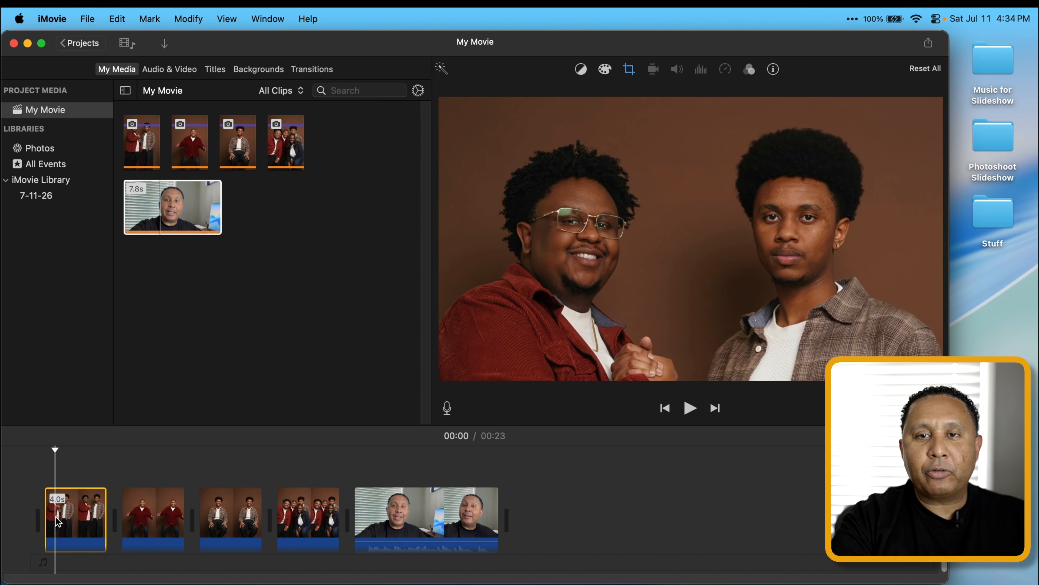
click(630, 70)
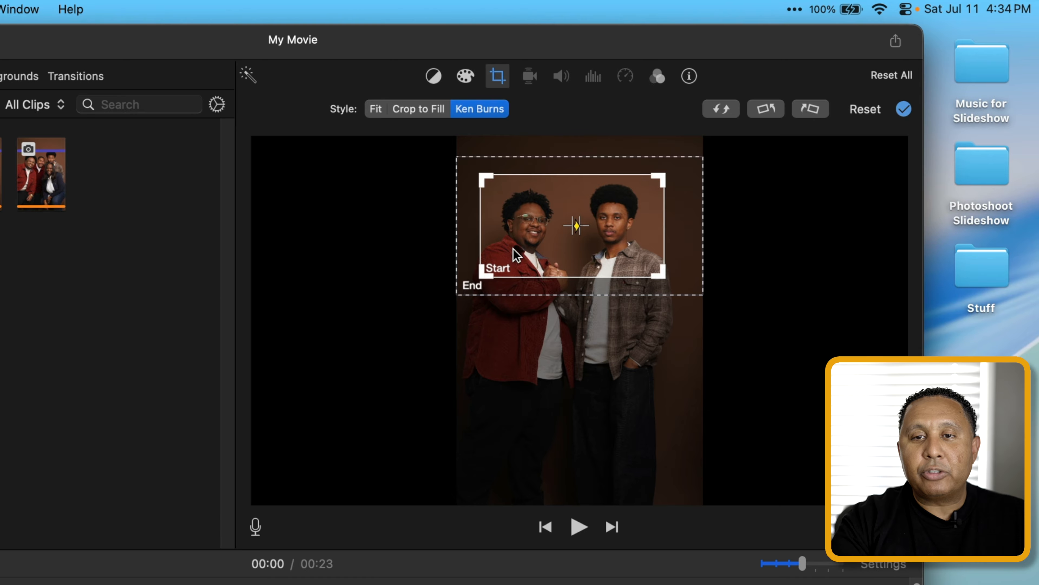
click(511, 259)
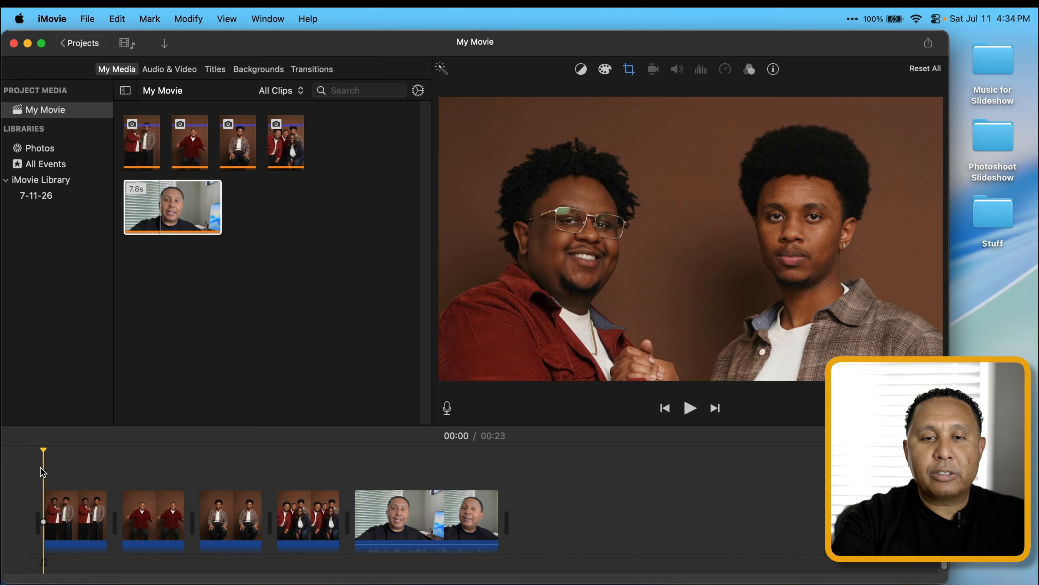
key(space)
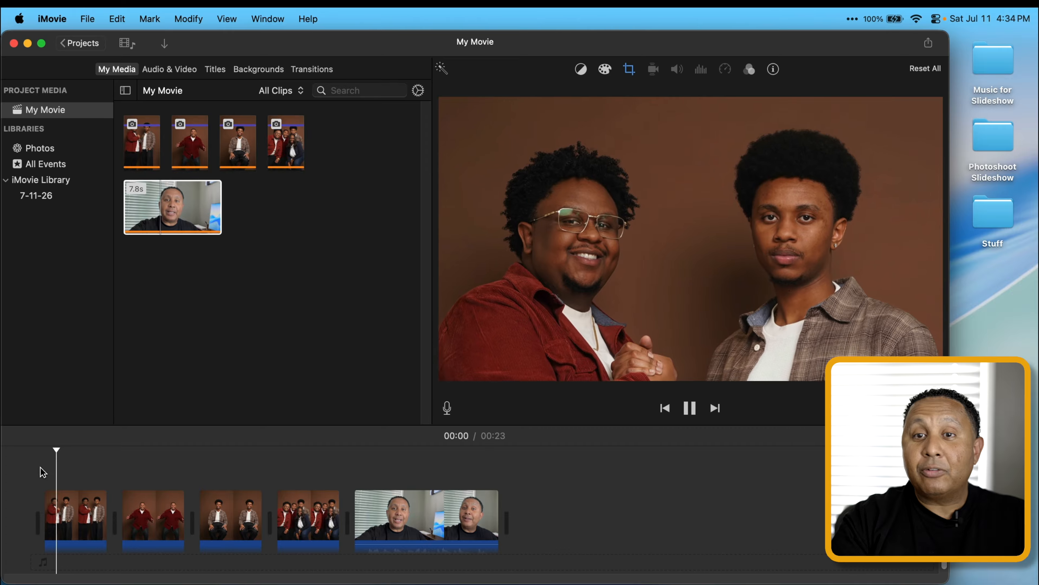
key(space)
Step: Swap the Ken Burns start and end frames of the first timeline photo
click(64, 516)
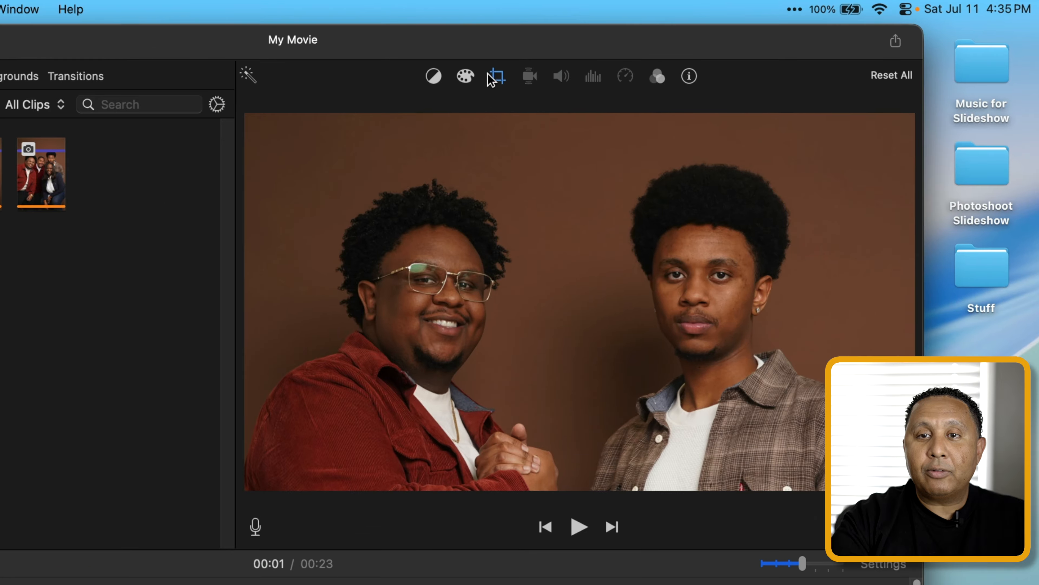
click(490, 76)
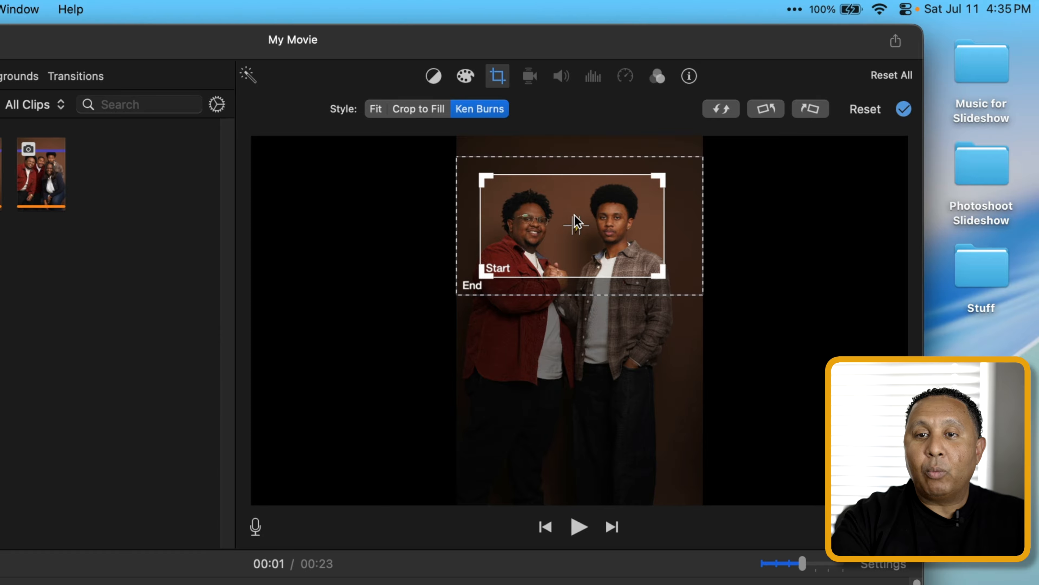
click(727, 109)
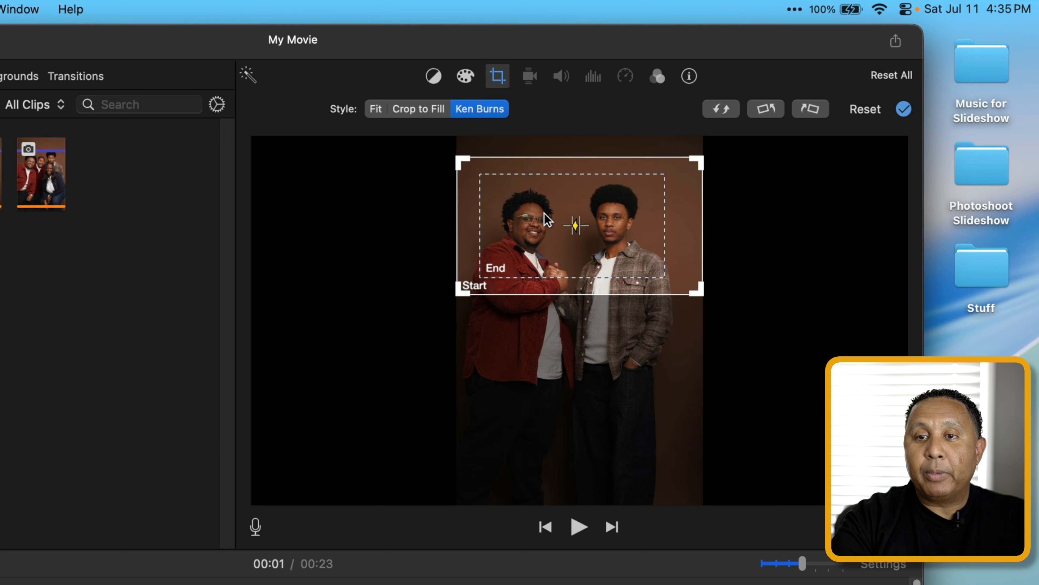
Step: Shift the first photo's Ken Burns Start frame slightly downward and preview the effect from the beginning of the timeline
click(687, 230)
drag(687, 229, 682, 230)
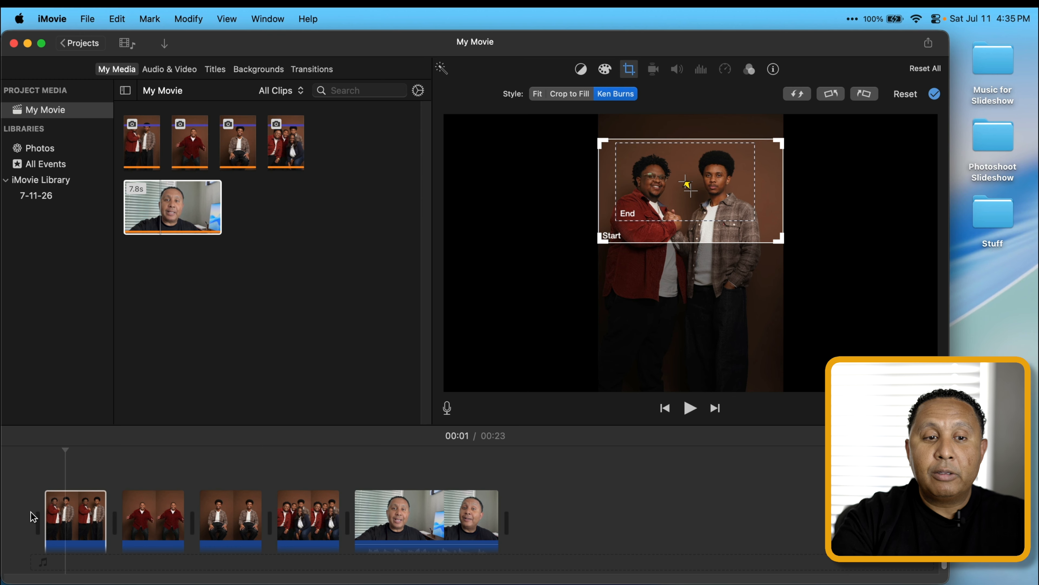
click(44, 484)
key(space)
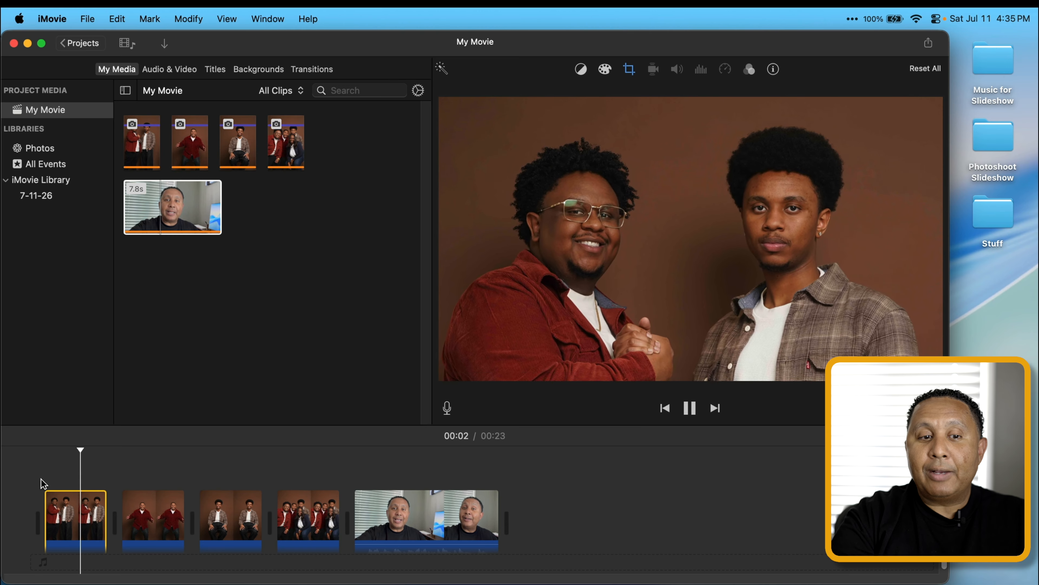
Step: Shrink the second timeline photo's Ken Burns Start frame to nearly the size of its End frame and preview the effect
key(space)
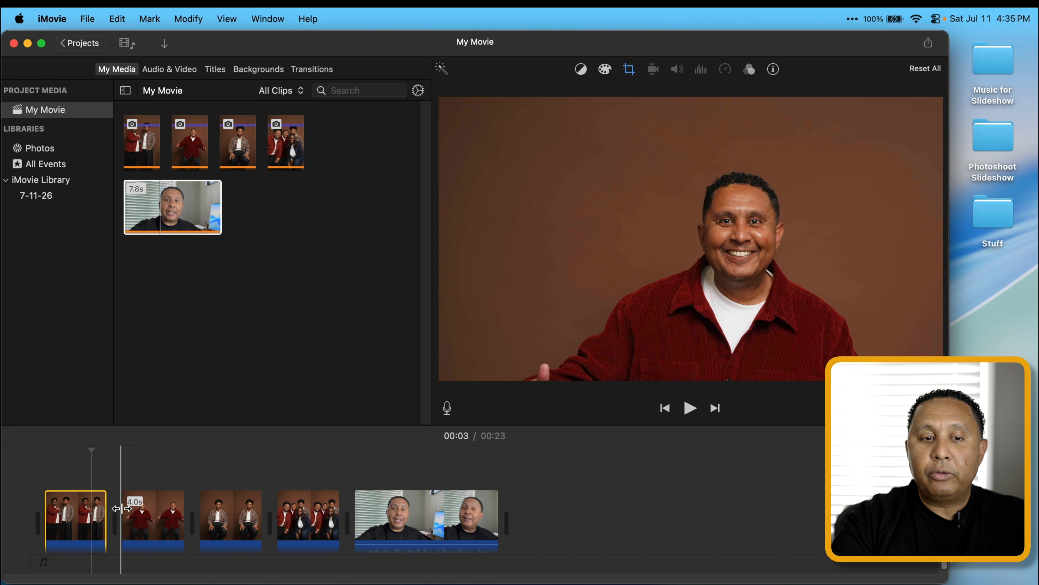
click(129, 518)
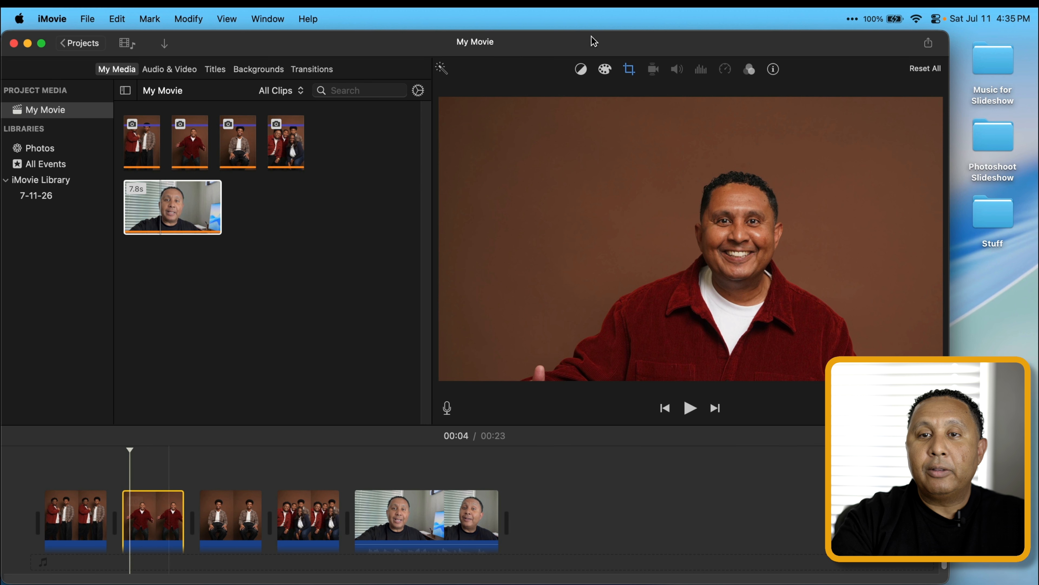
click(623, 75)
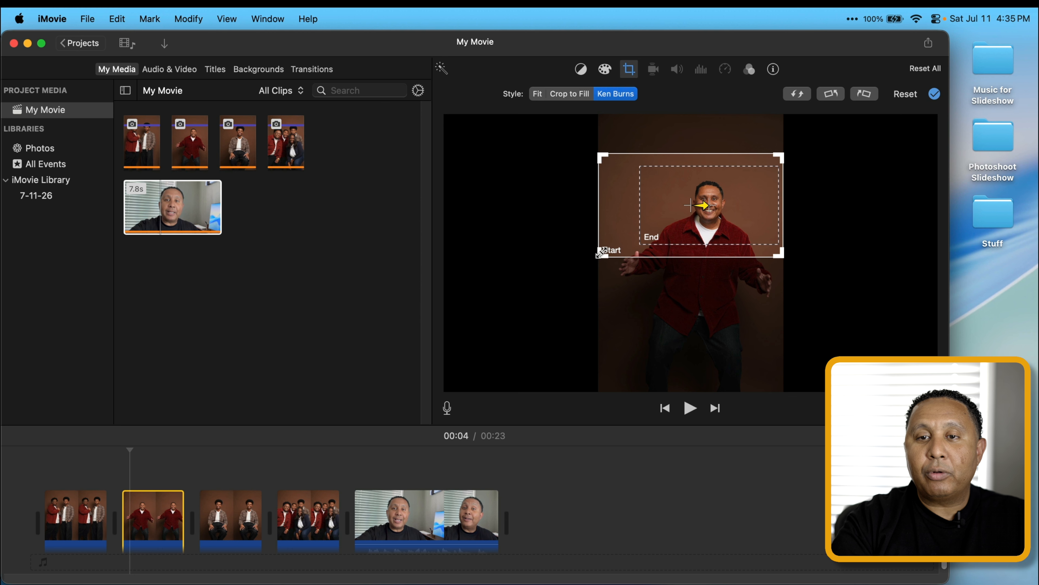
drag(599, 256, 632, 244)
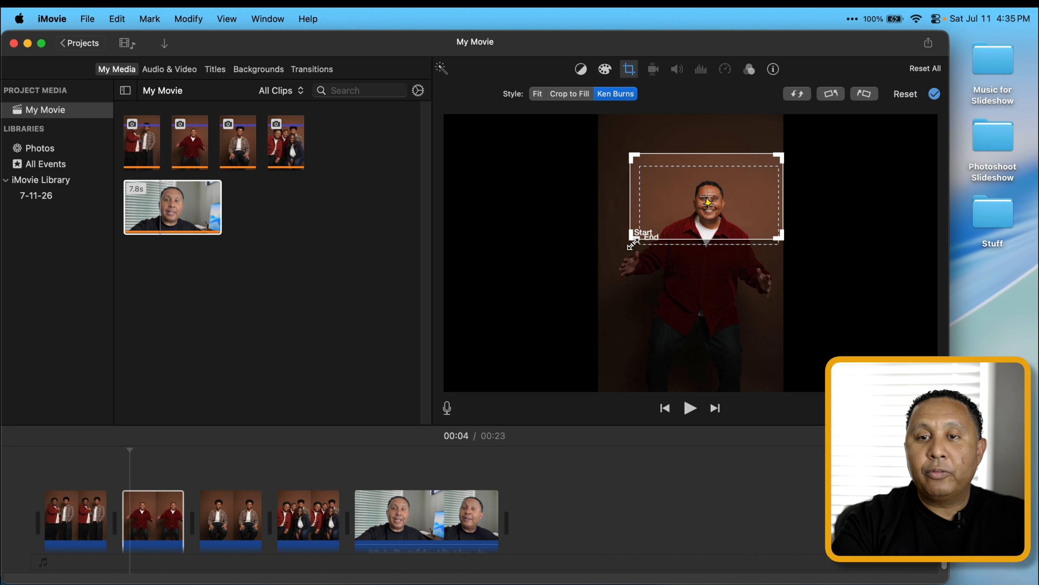
click(689, 216)
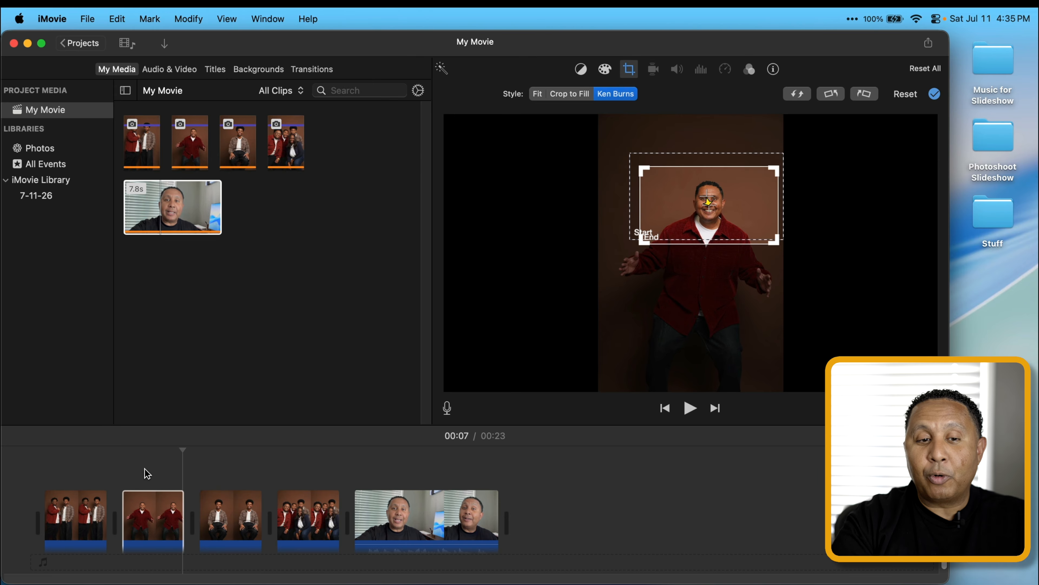
click(114, 466)
key(space)
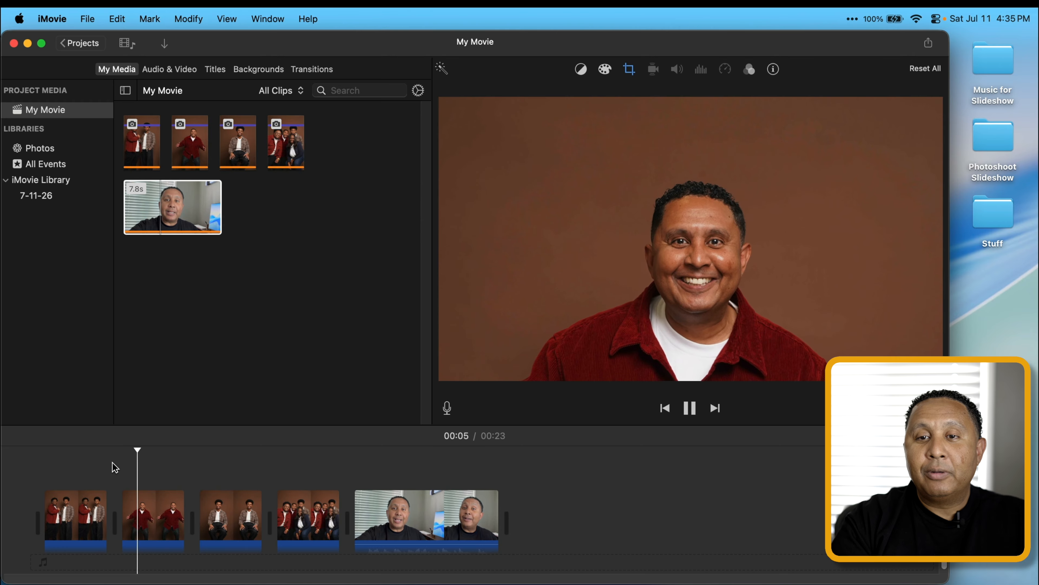
key(space)
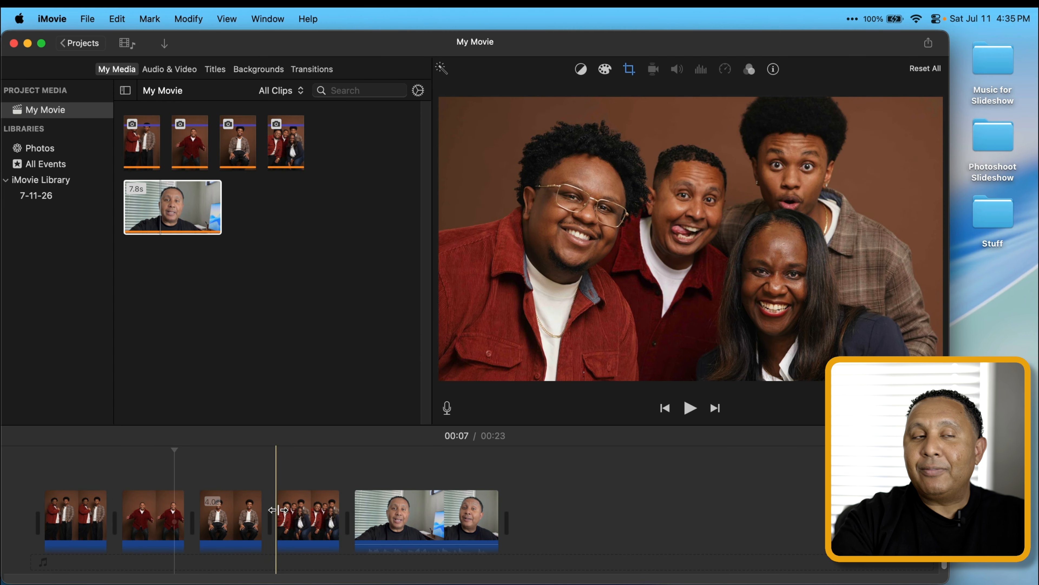
Step: Play the slideshow from the beginning through to the second photo and return the playhead to the start
click(14, 483)
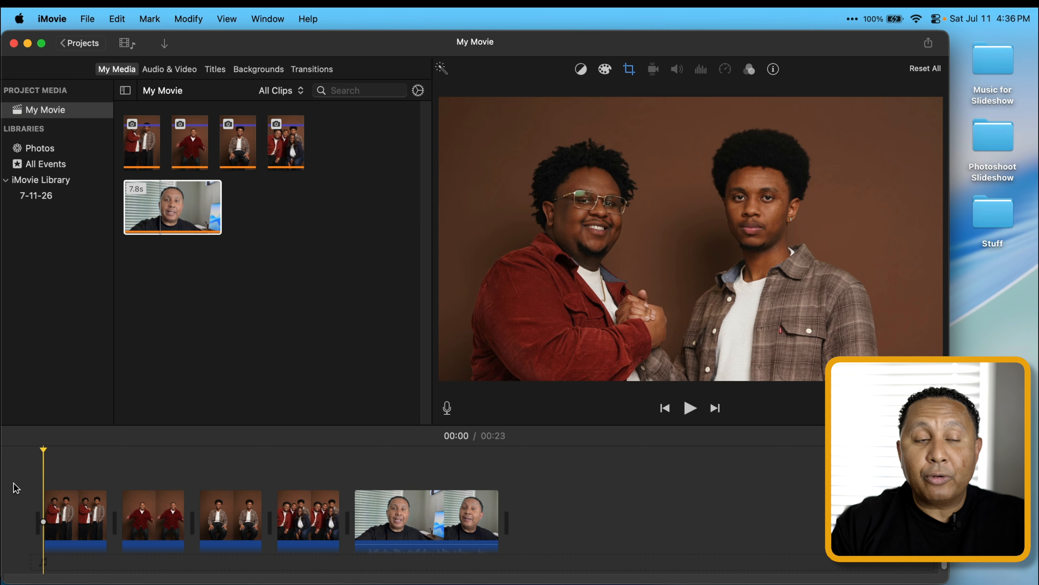
key(space)
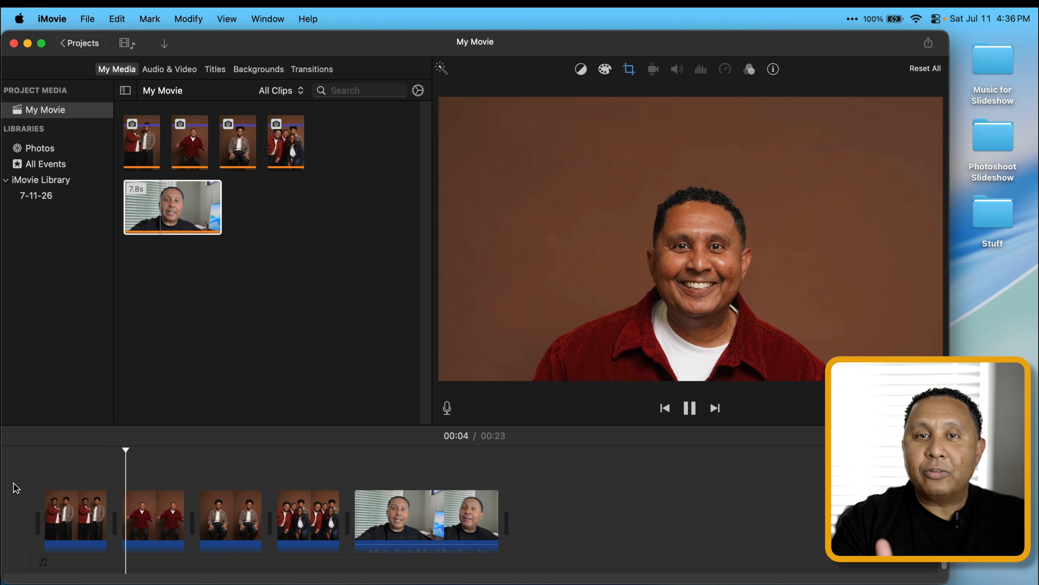
key(space)
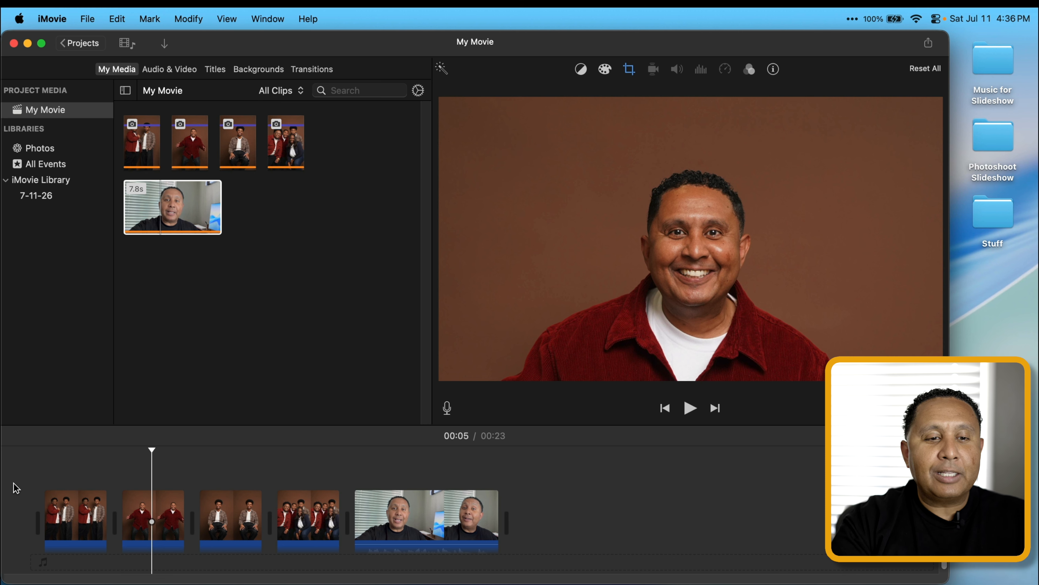
click(39, 481)
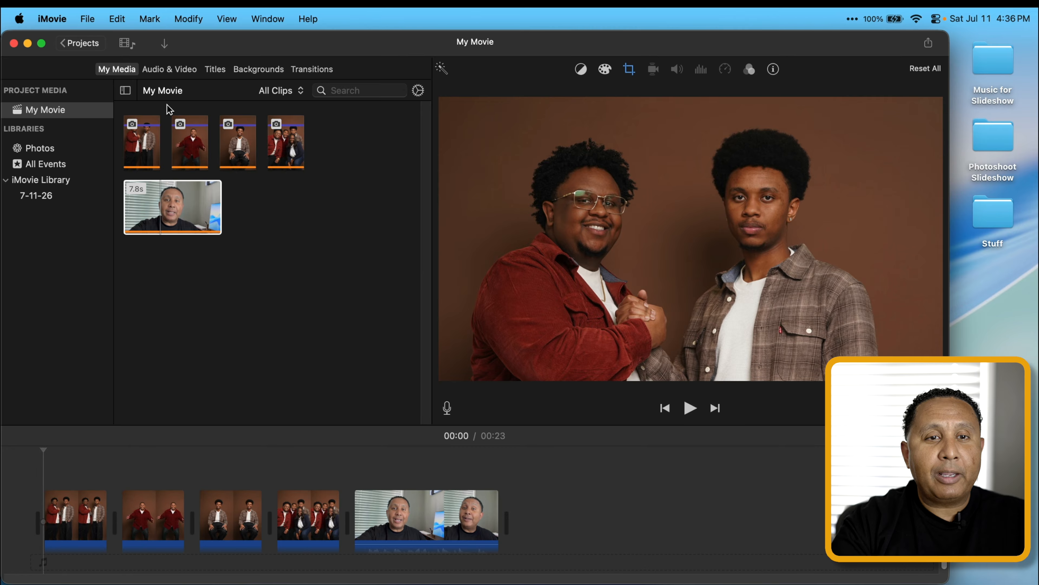
Step: Add a Cube transition between the first and second timeline photos and preview it from the first photo
click(169, 182)
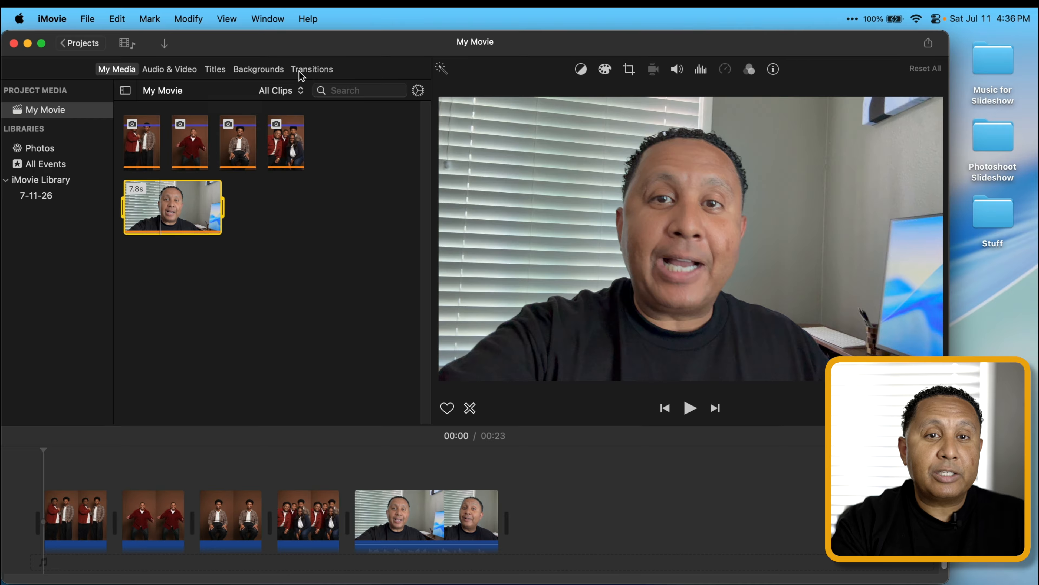
click(396, 56)
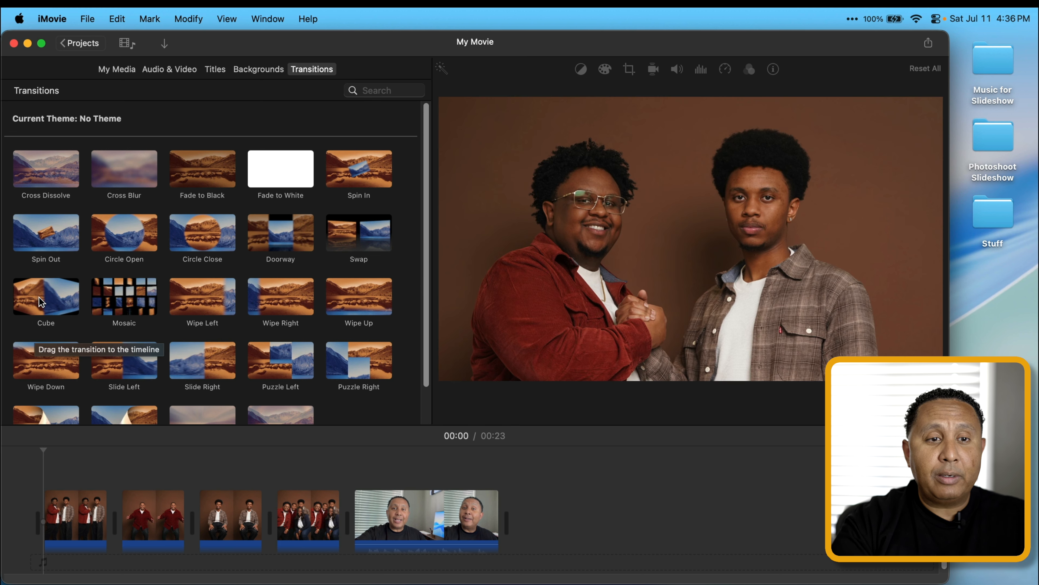
drag(31, 291, 112, 519)
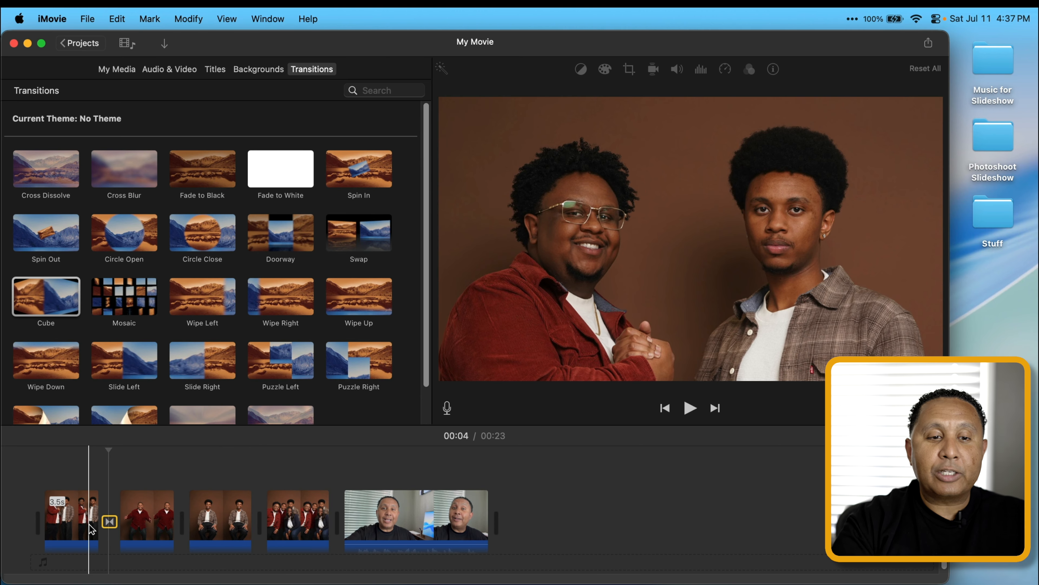
click(90, 524)
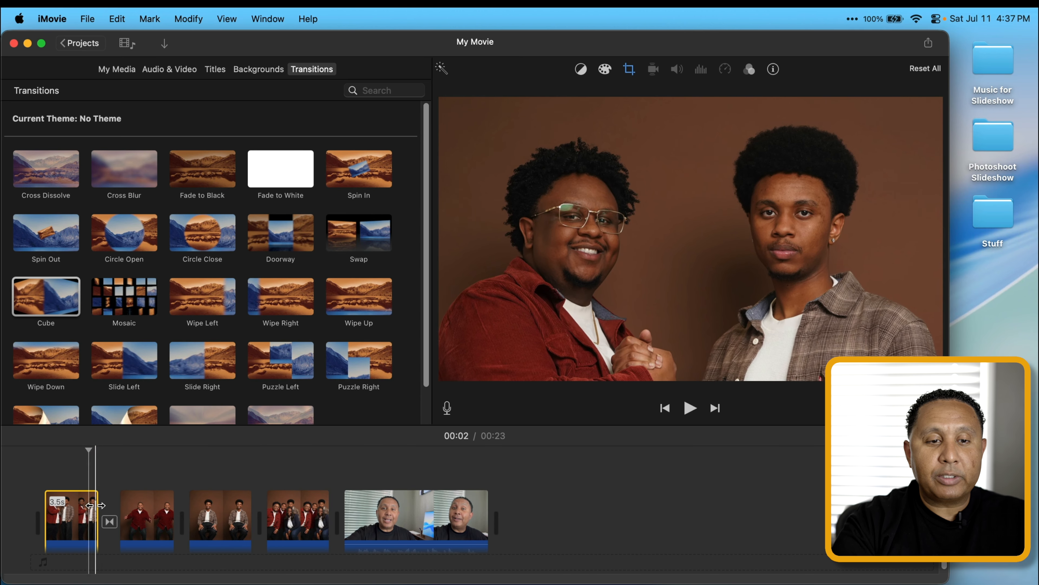
key(space)
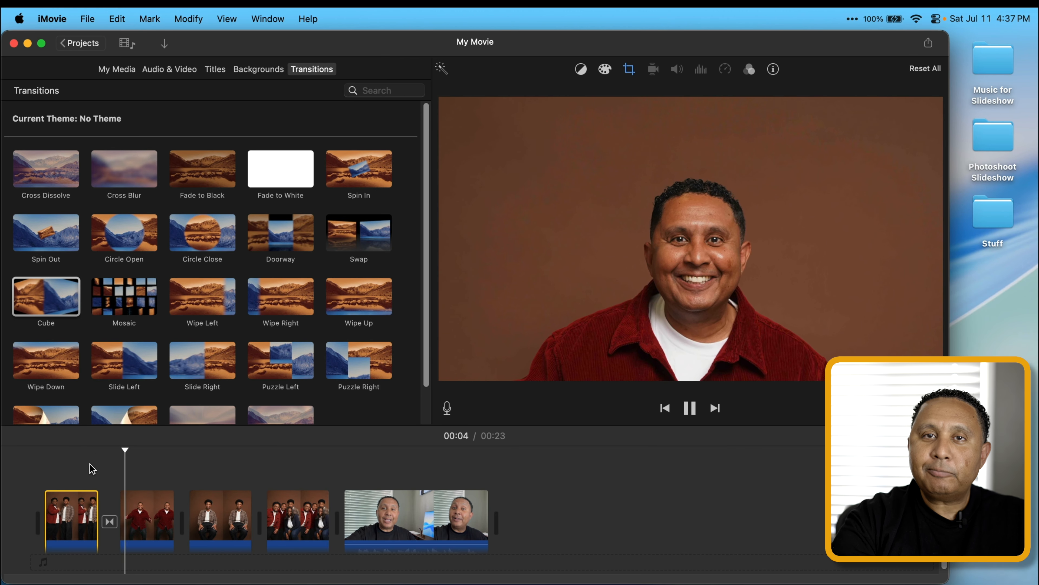
key(space)
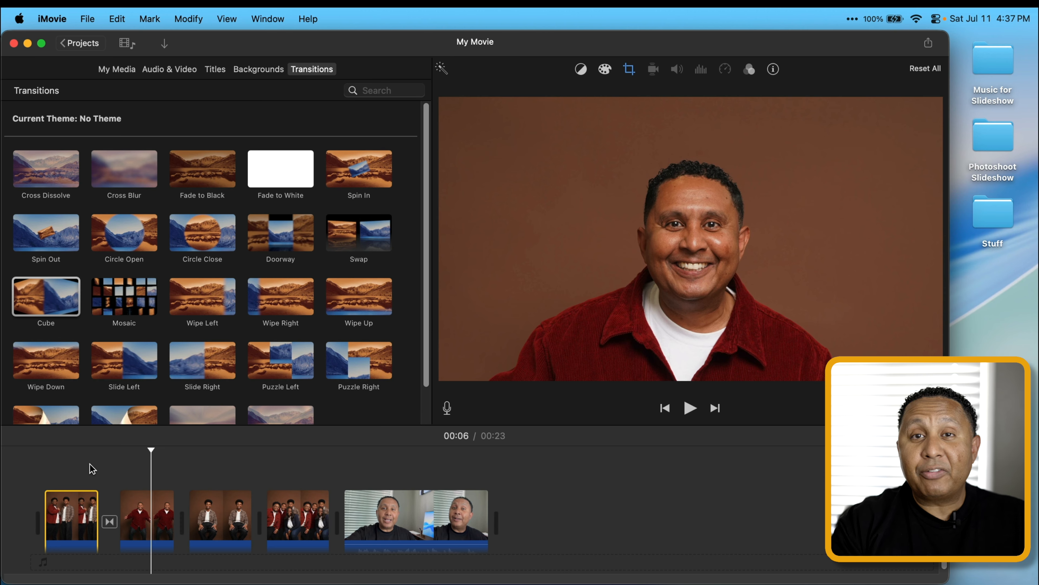
Step: Add a Mosaic transition between the second and third photos and a Page Curl Left transition between the third and fourth
click(113, 281)
click(109, 301)
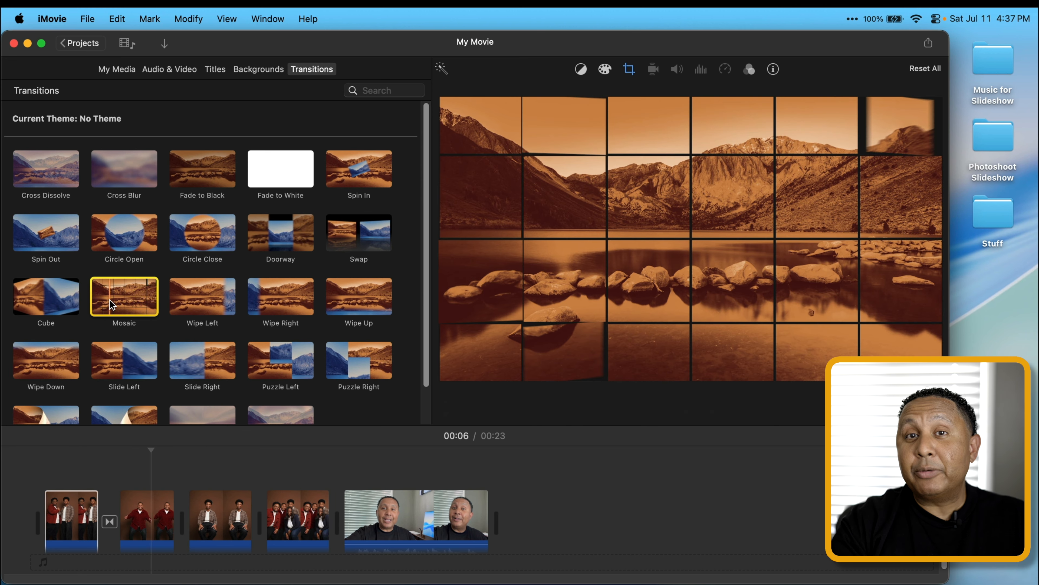
drag(109, 300, 175, 528)
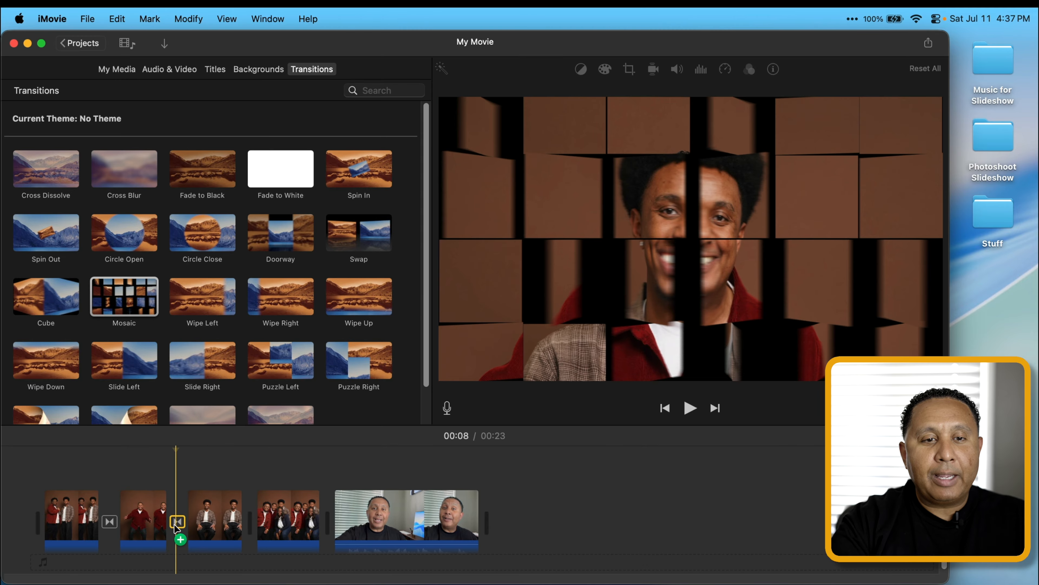
scroll(82, 360, down, 3)
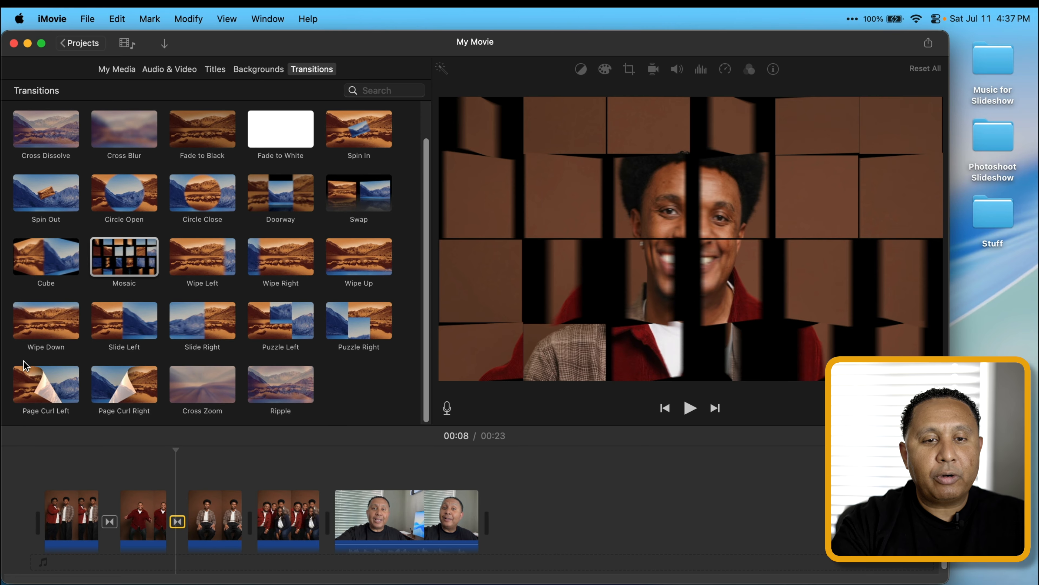
click(49, 379)
drag(43, 378, 244, 520)
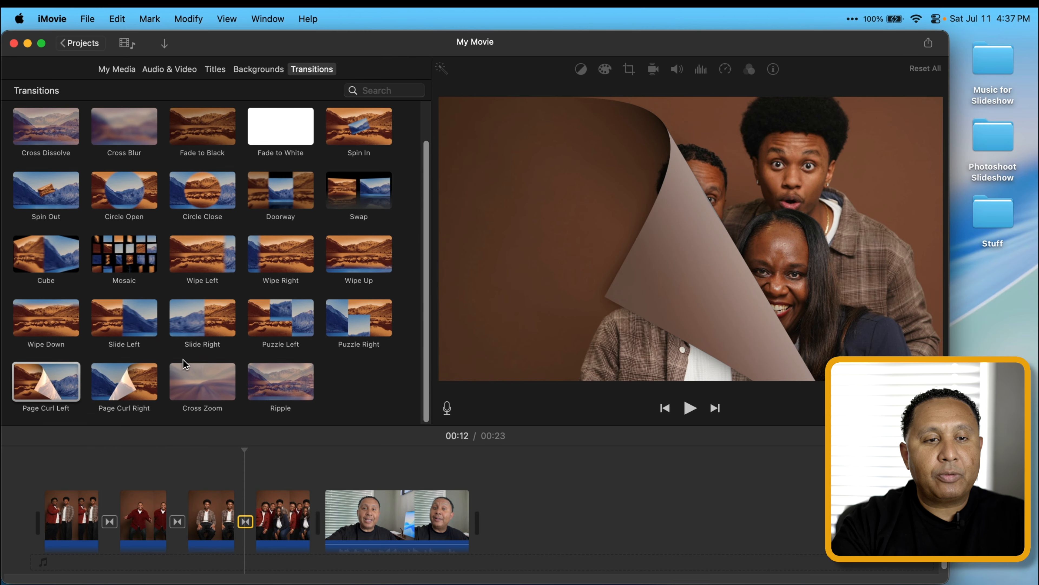
Step: Add a Wipe Down transition between the fourth photo and the video clip and preview the transitions from the first photo
scroll(98, 358, up, 2)
drag(46, 362, 302, 525)
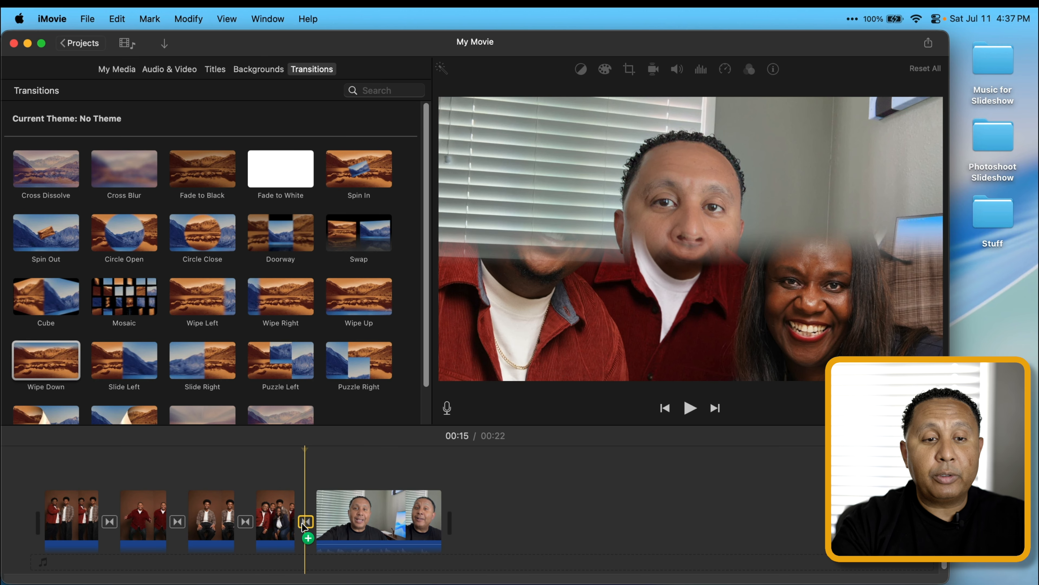
click(57, 459)
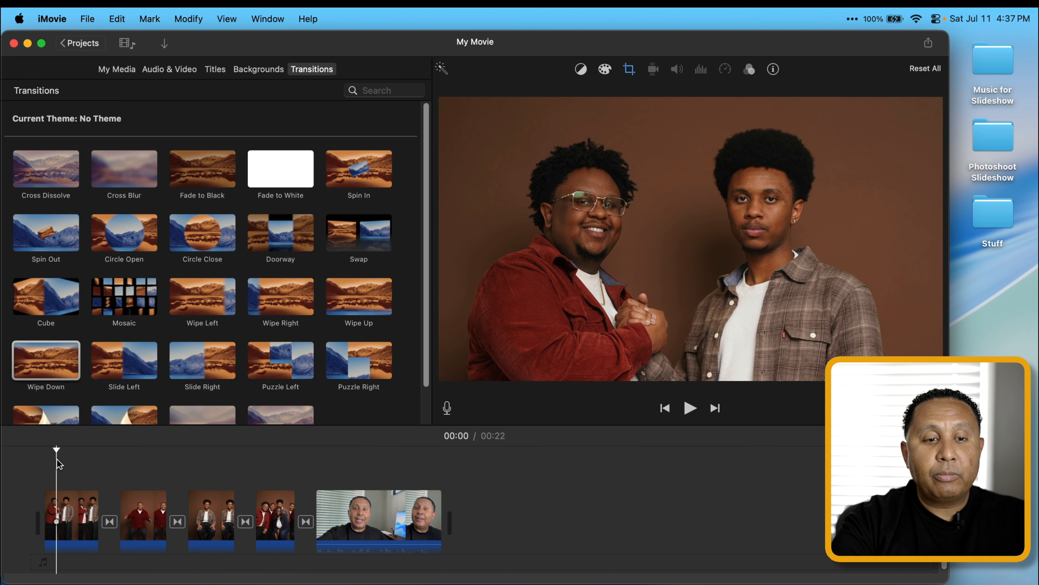
key(space)
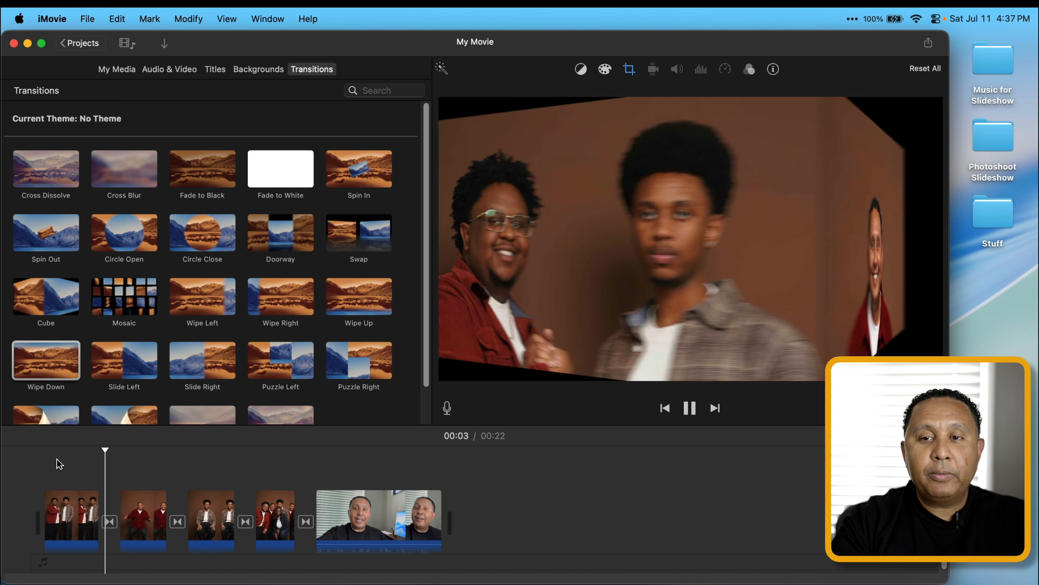
key(space)
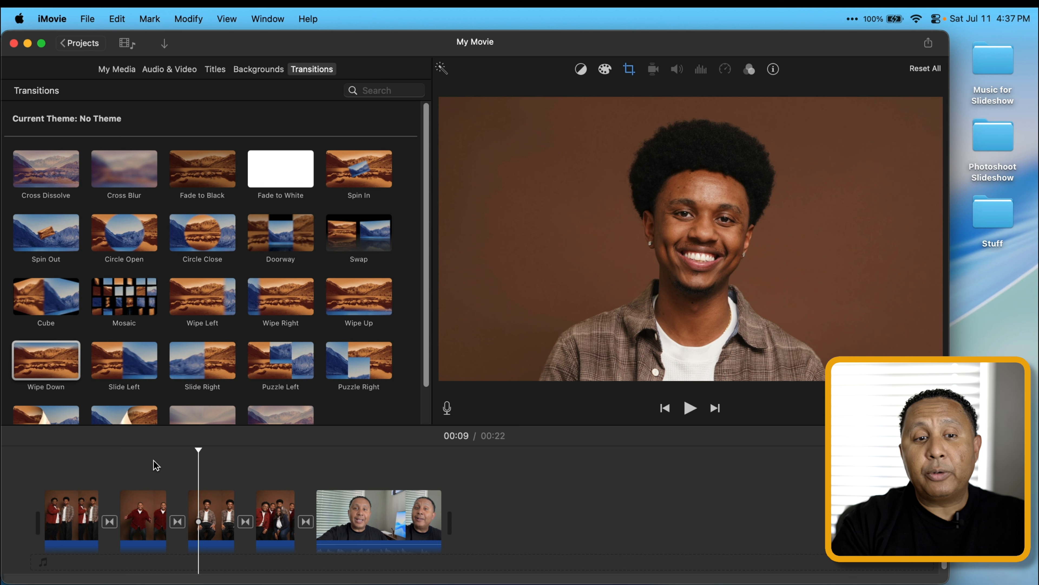
Step: Add a Gravity Lower Third title over the first photo at the start of the timeline, reading FAMILY MATTERS
click(48, 465)
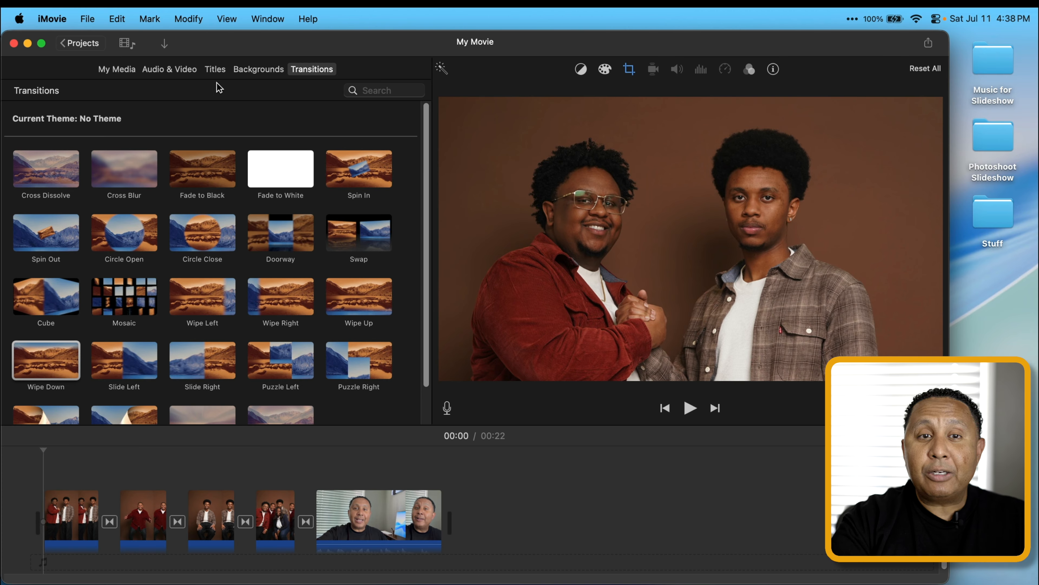
click(215, 69)
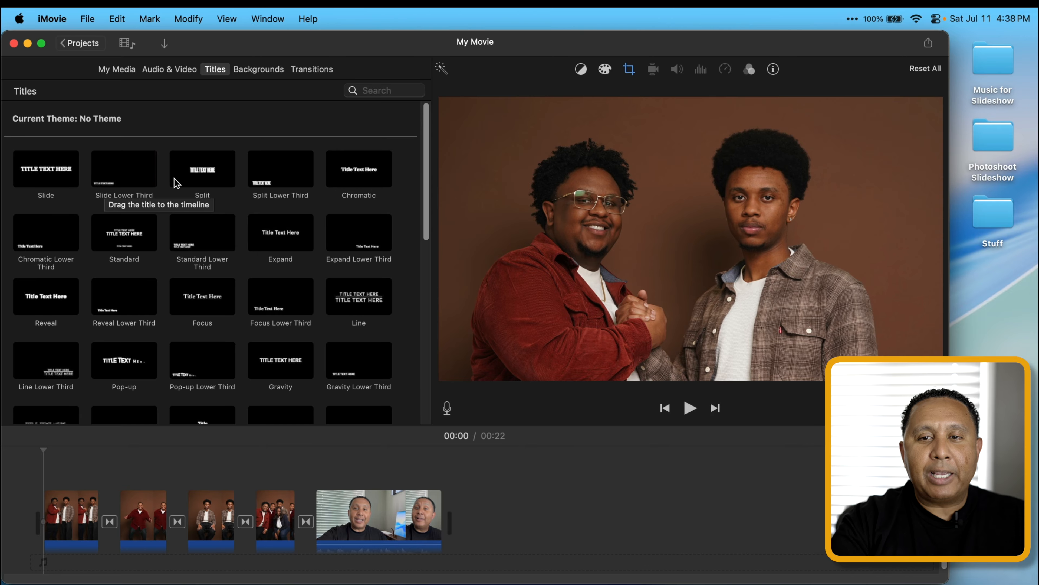
scroll(206, 237, down, 6)
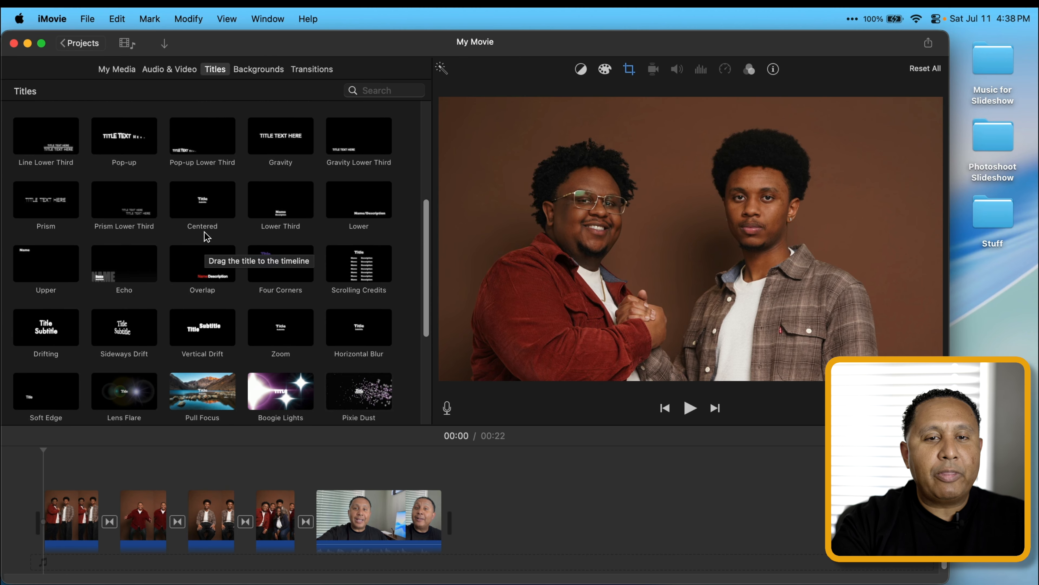
scroll(206, 236, down, 3)
scroll(204, 232, down, 2)
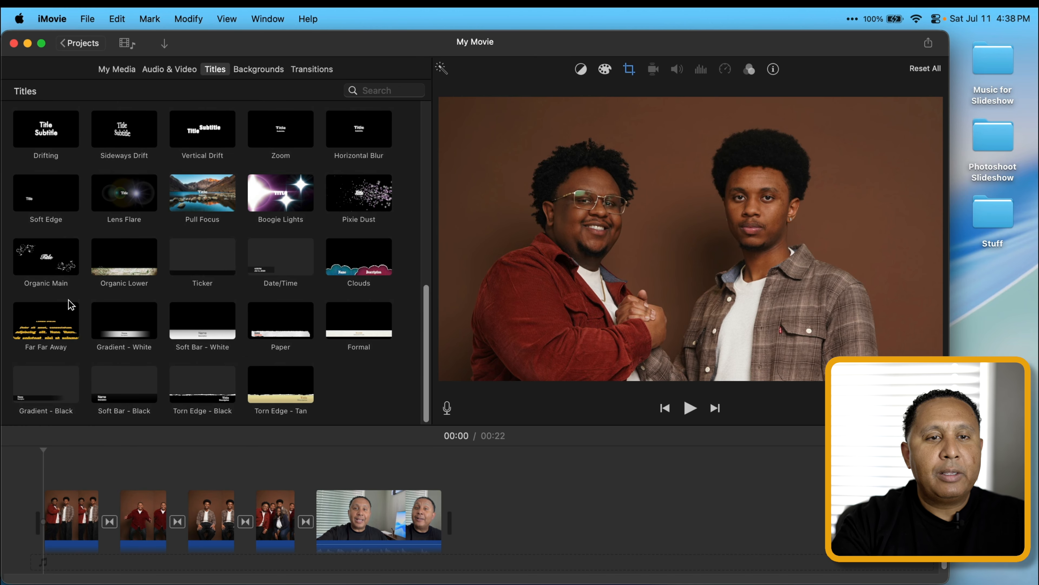
scroll(69, 301, up, 8)
scroll(68, 301, up, 4)
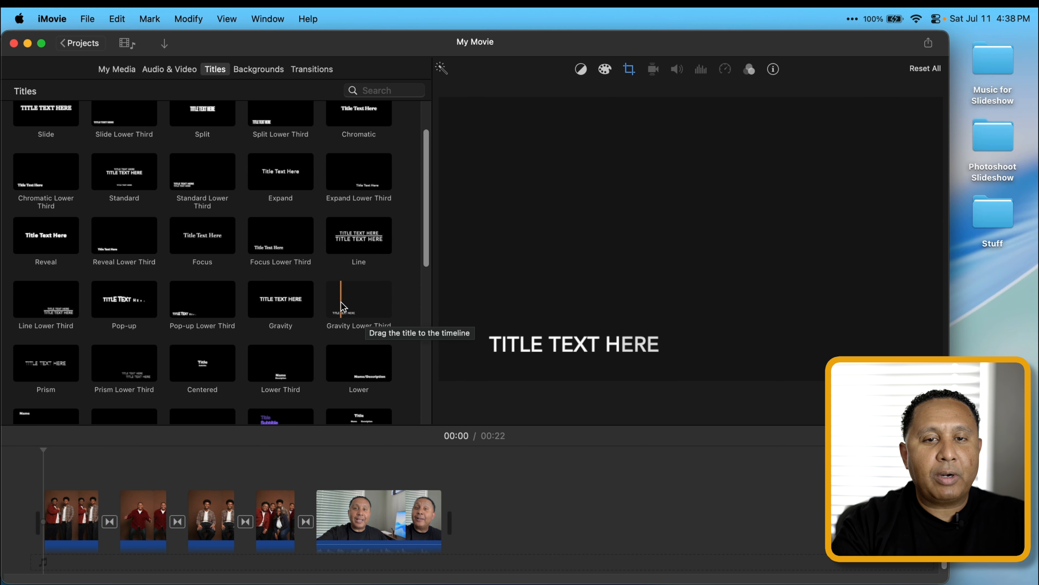
drag(341, 306, 44, 458)
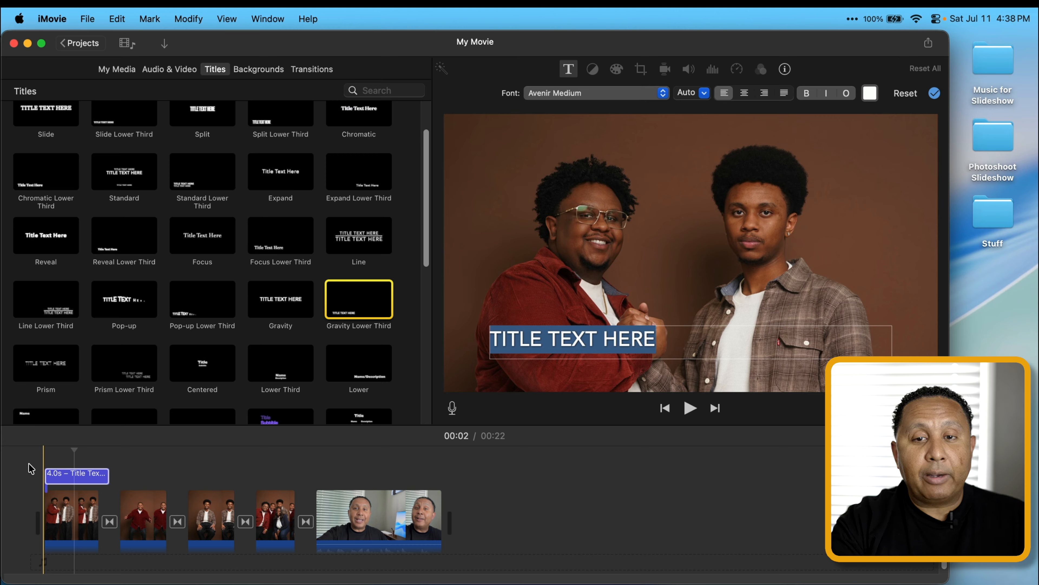
text(FAMILY MATTE)
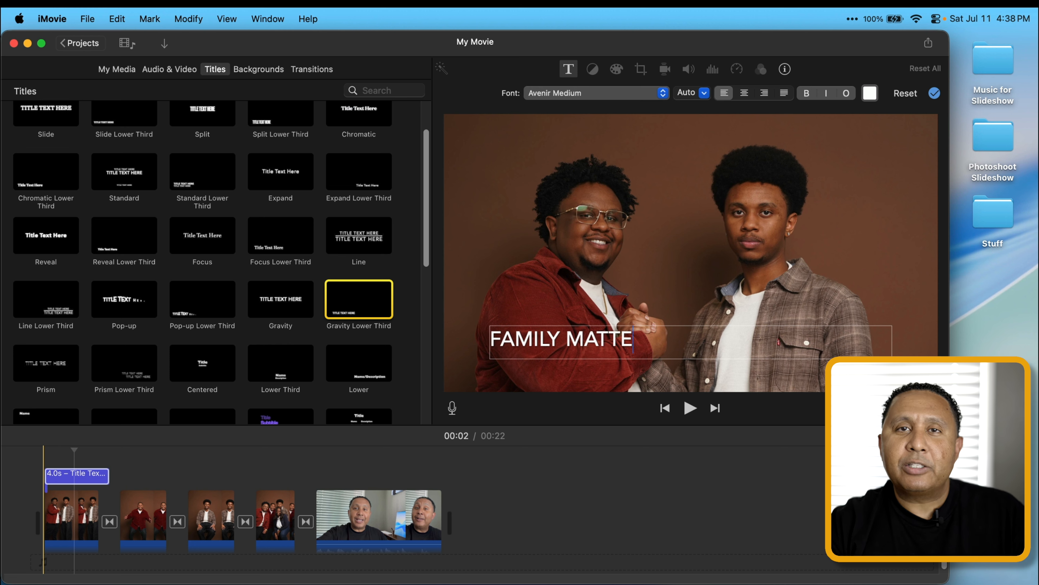
text(RS)
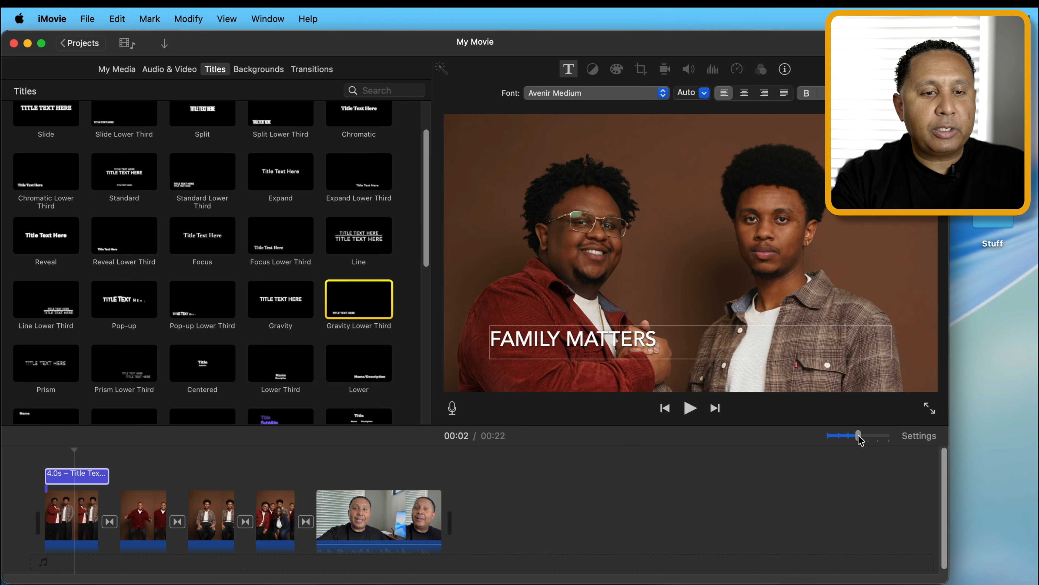
Step: Shorten the FAMILY MATTERS title to 2.0 s over the first photo and preview it from the start of the timeline
drag(860, 437, 880, 440)
click(248, 474)
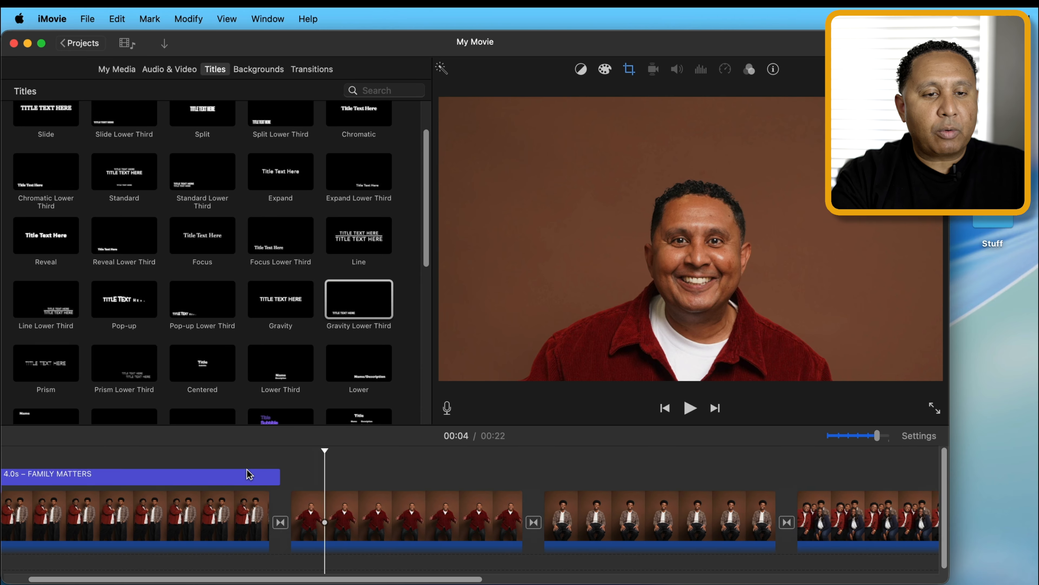
scroll(249, 474, left, 2)
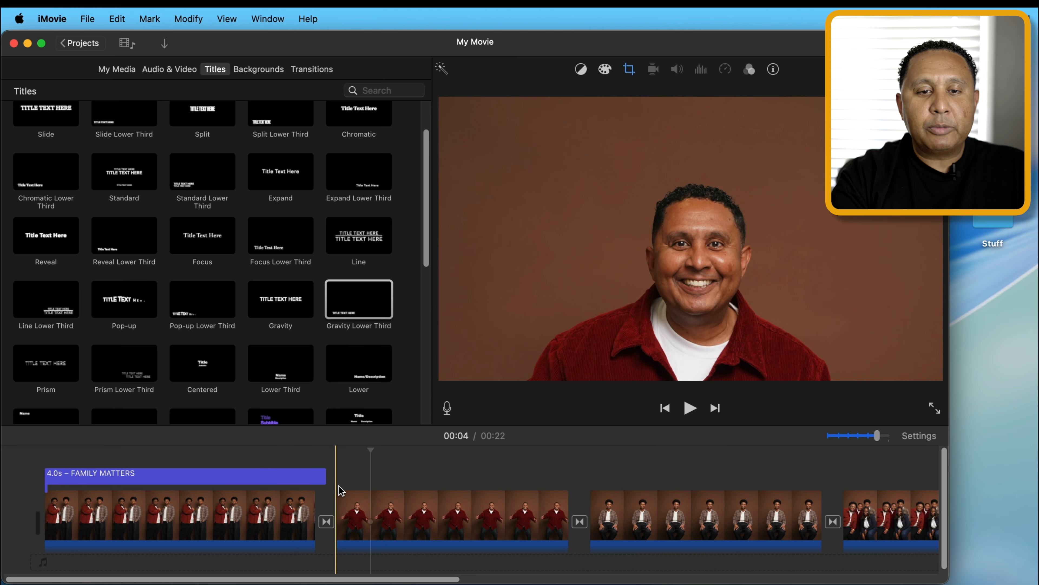
click(322, 479)
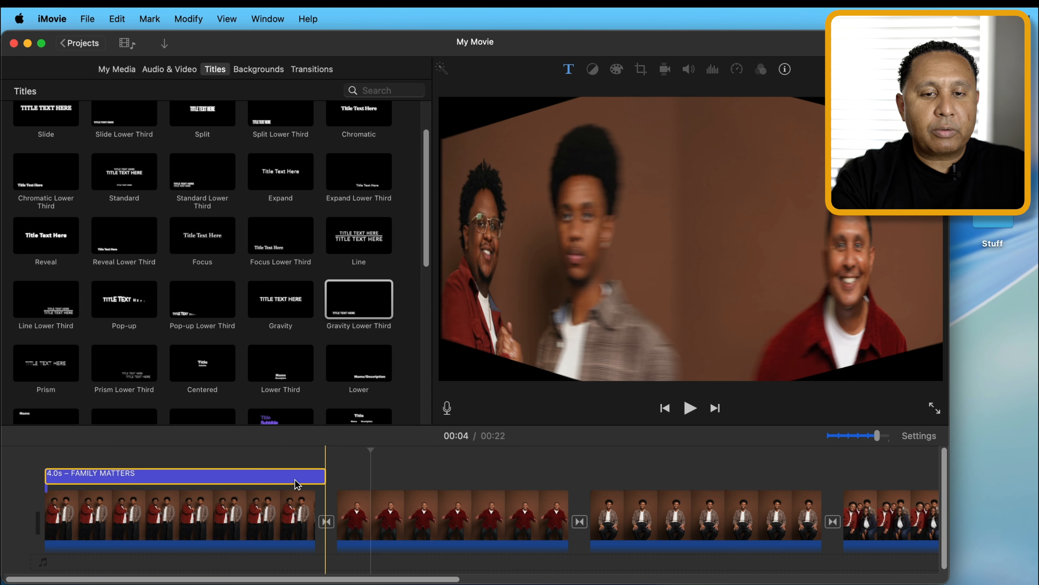
drag(323, 476, 200, 469)
click(23, 468)
key(space)
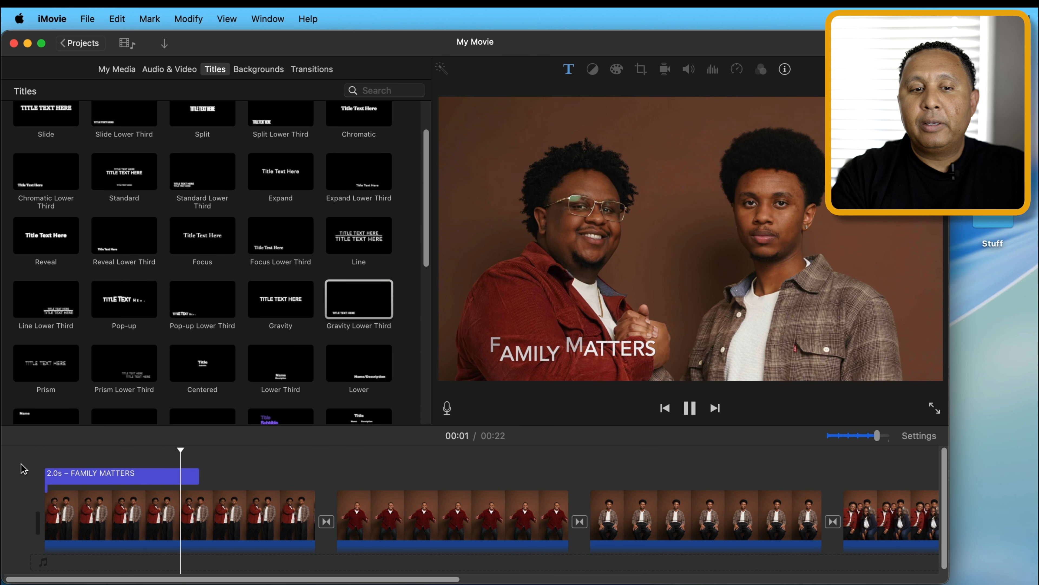
key(space)
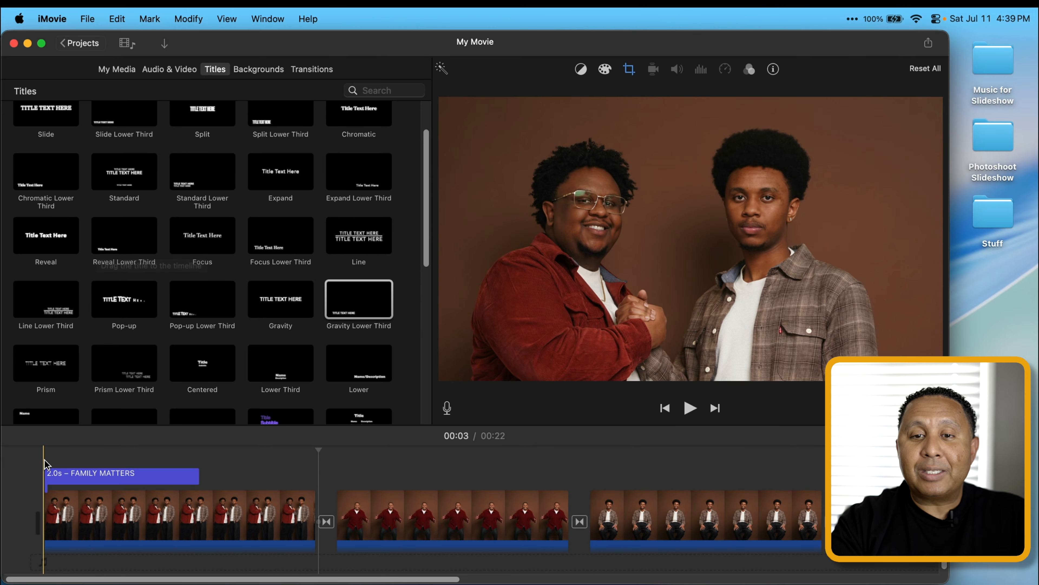
Step: Open the text settings of the FAMILY MATTERS title
click(101, 479)
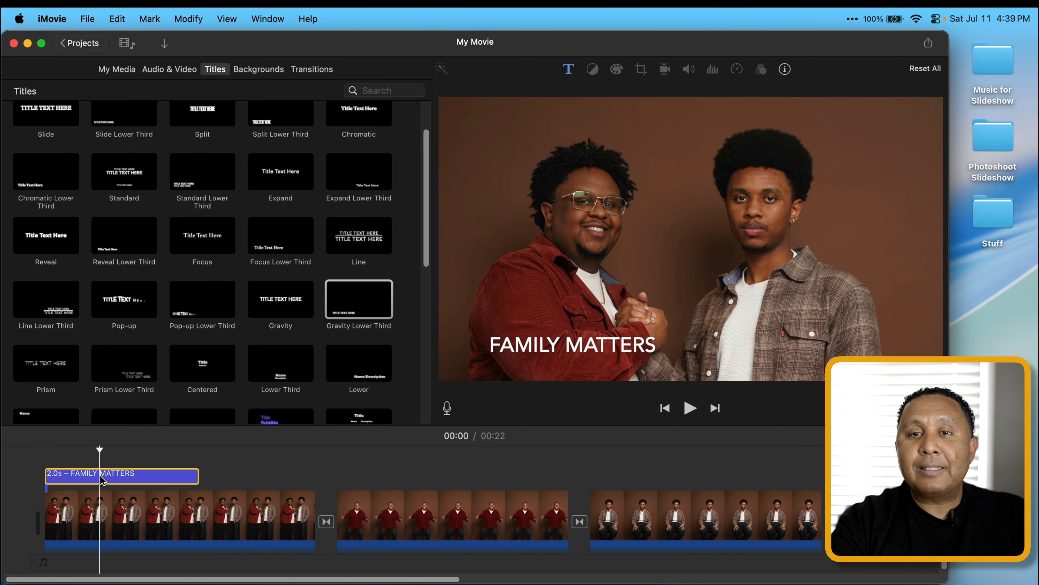
click(569, 70)
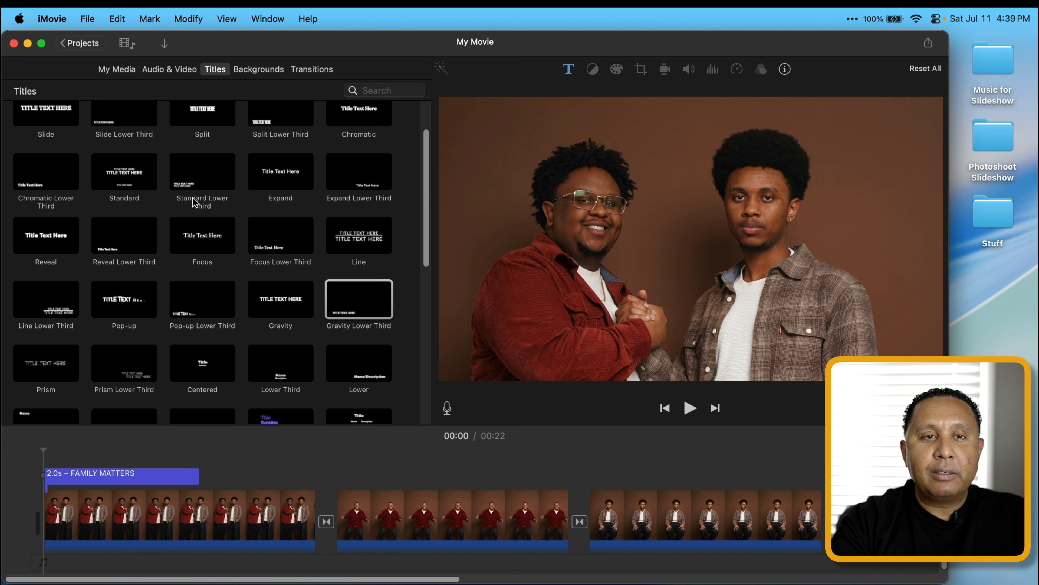
Step: Browse the Music library as an audio source and allow access to Apple Music and the media library
click(116, 69)
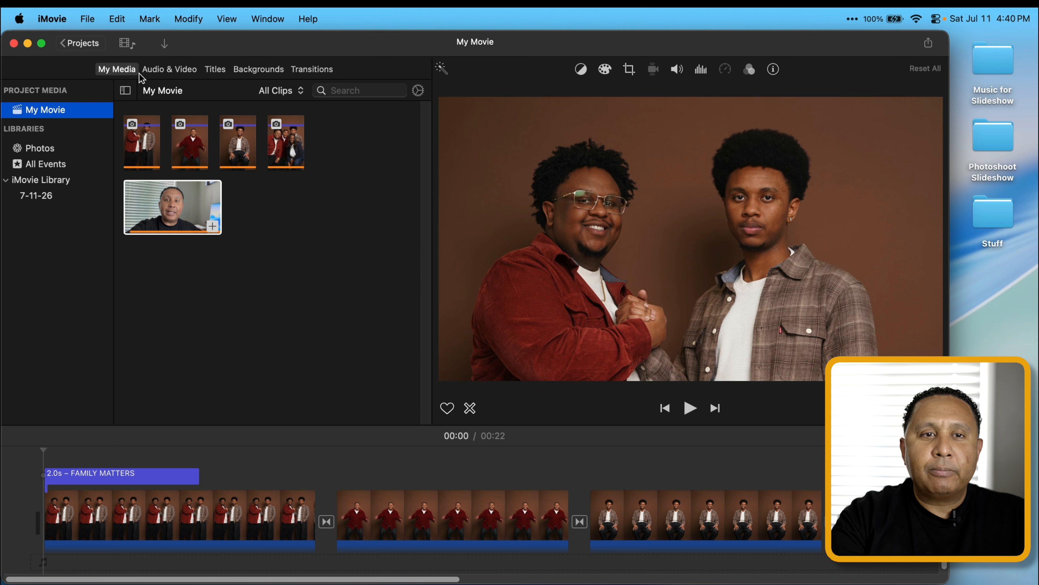
click(161, 73)
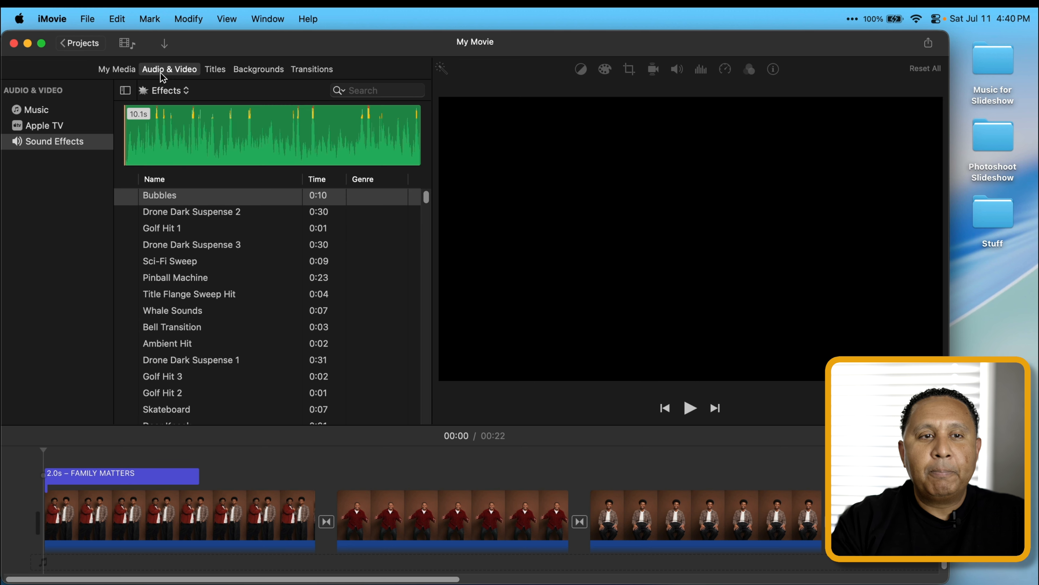
click(44, 113)
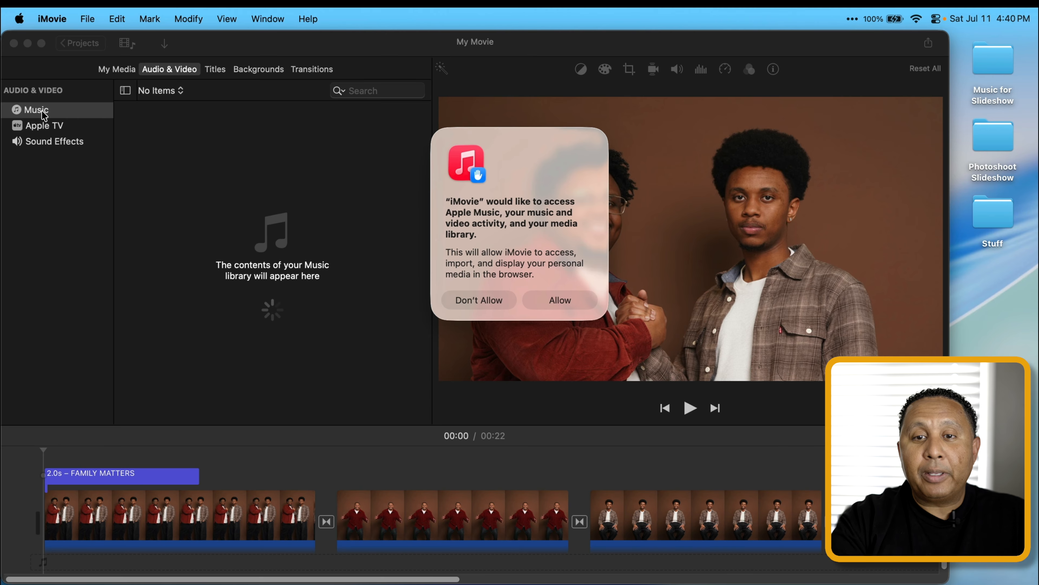
click(540, 300)
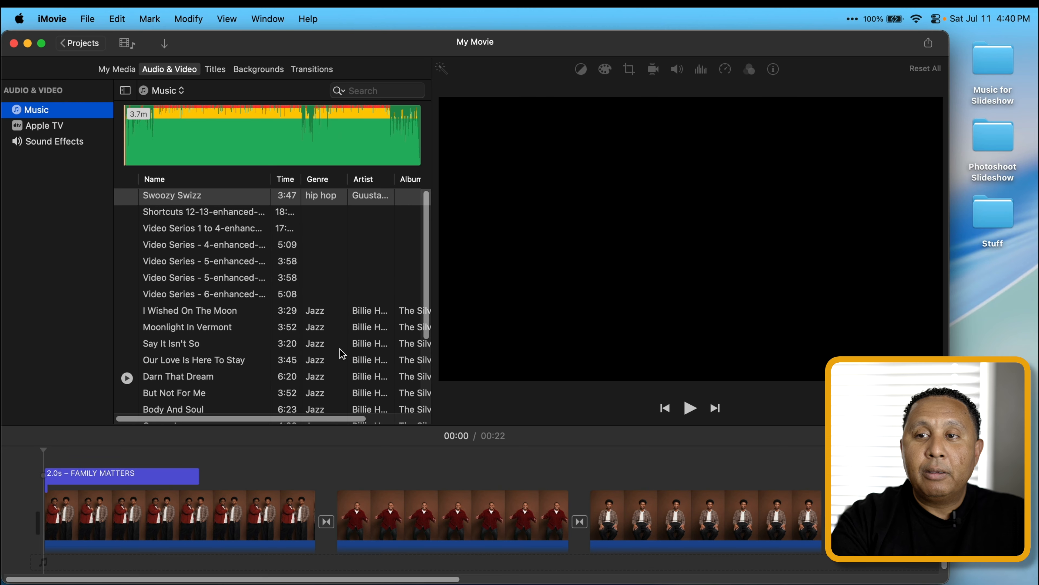
Step: Add the ES_Beach Day in Brooklyn MP3 from the Music for Slideshow desktop folder as background music at the timeline's start, and close the folder
double_click(994, 61)
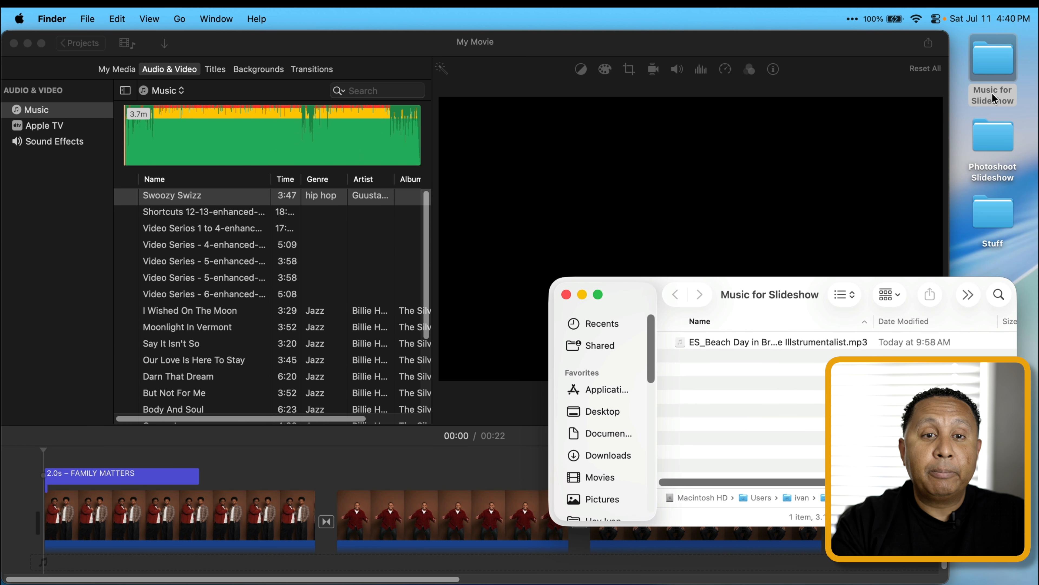
click(703, 342)
drag(687, 341, 36, 531)
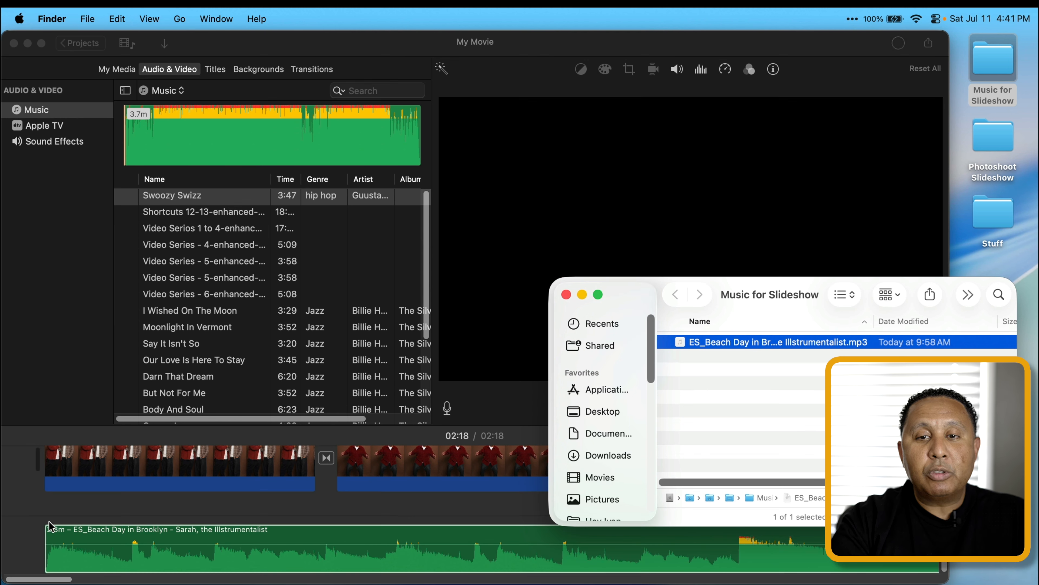
click(566, 295)
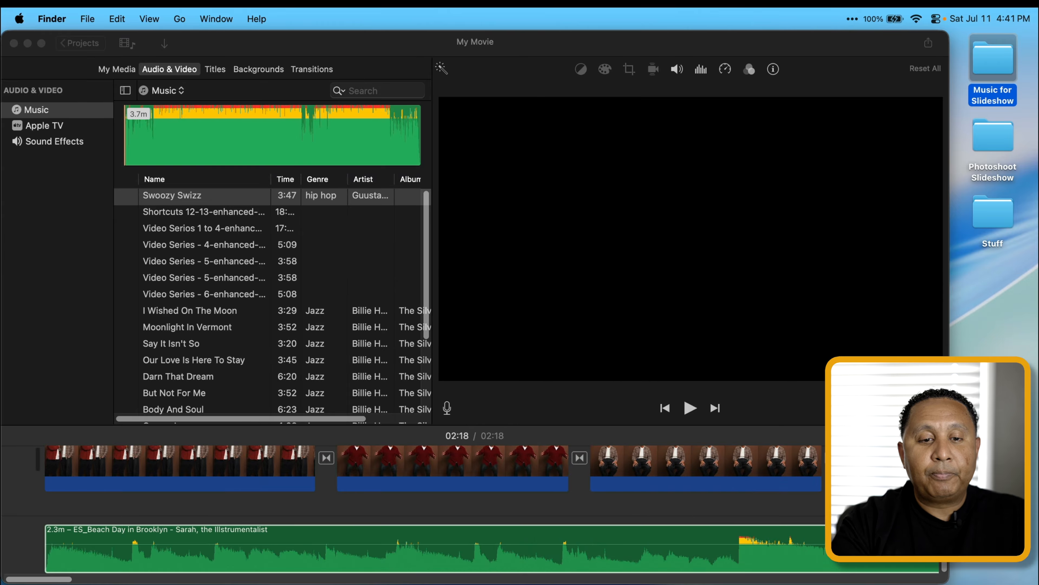
Step: Show the project's own media and preview the slideshow with its background music from the start
click(229, 581)
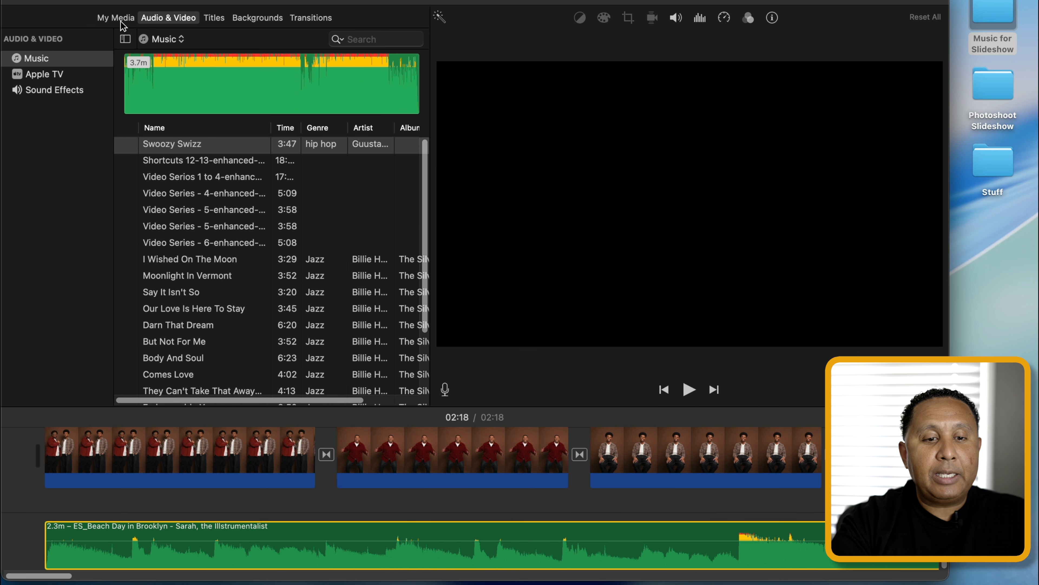
click(121, 21)
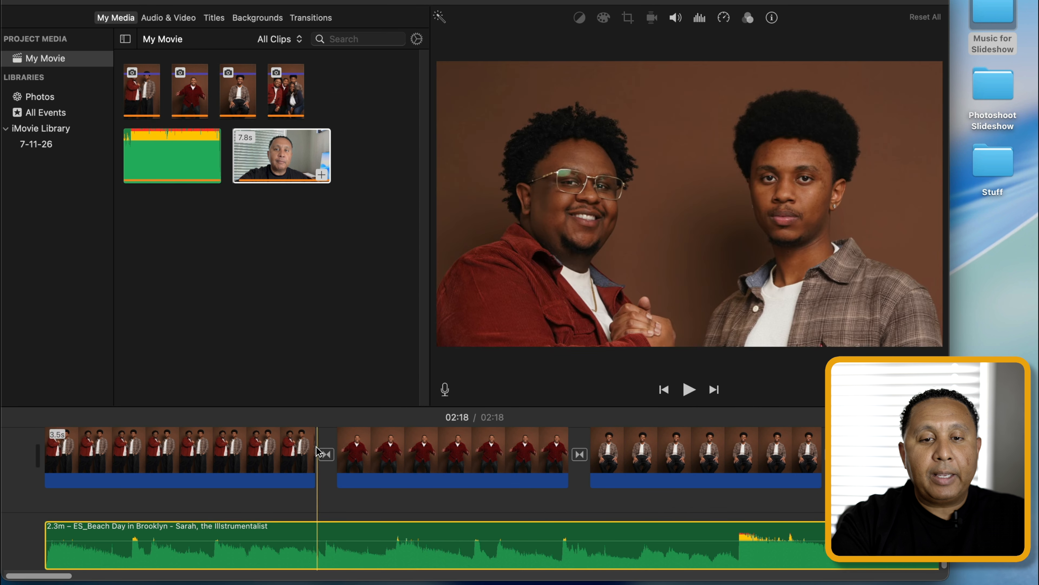
click(29, 481)
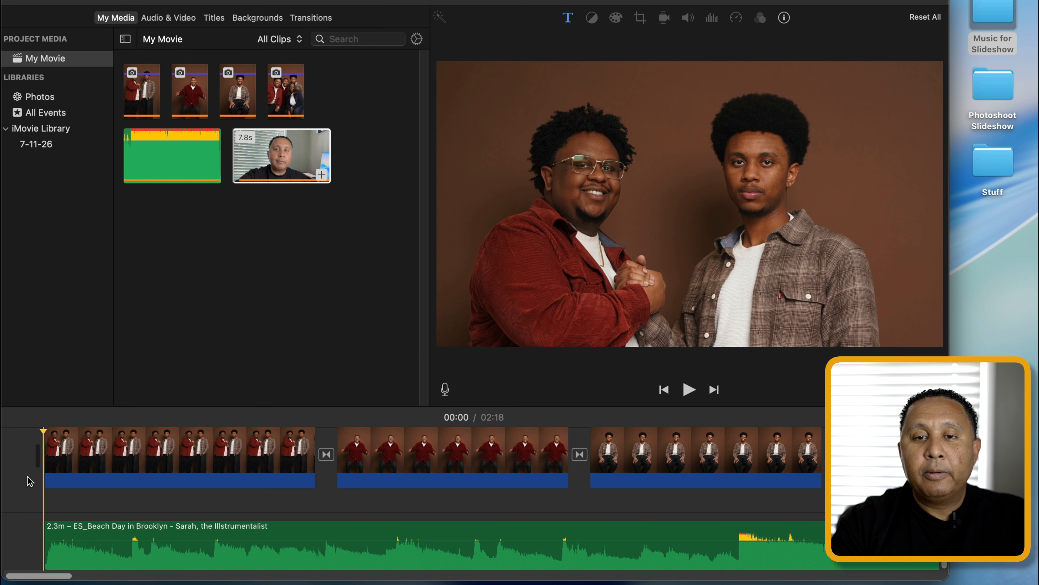
key(space)
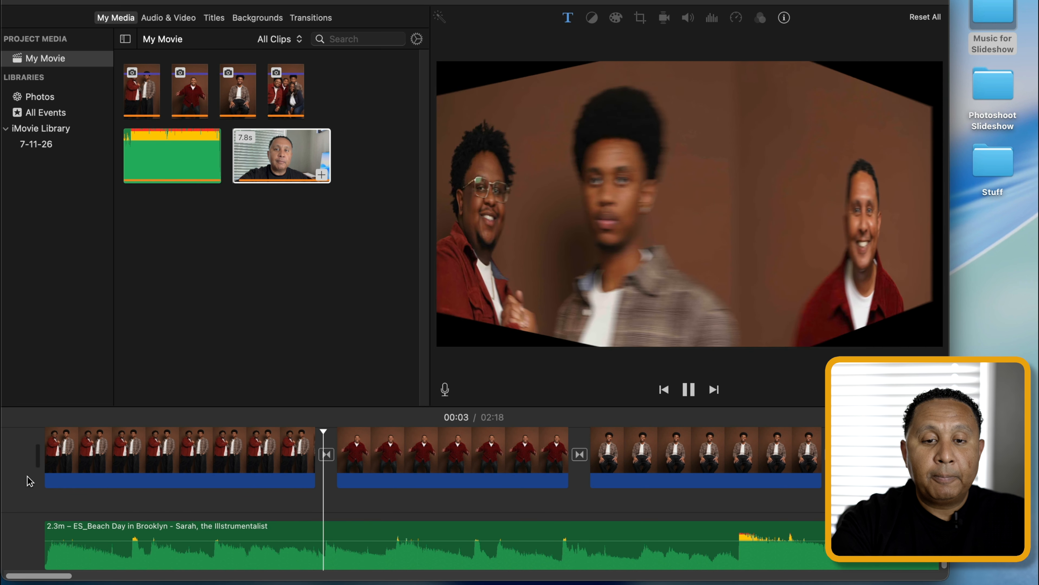
key(space)
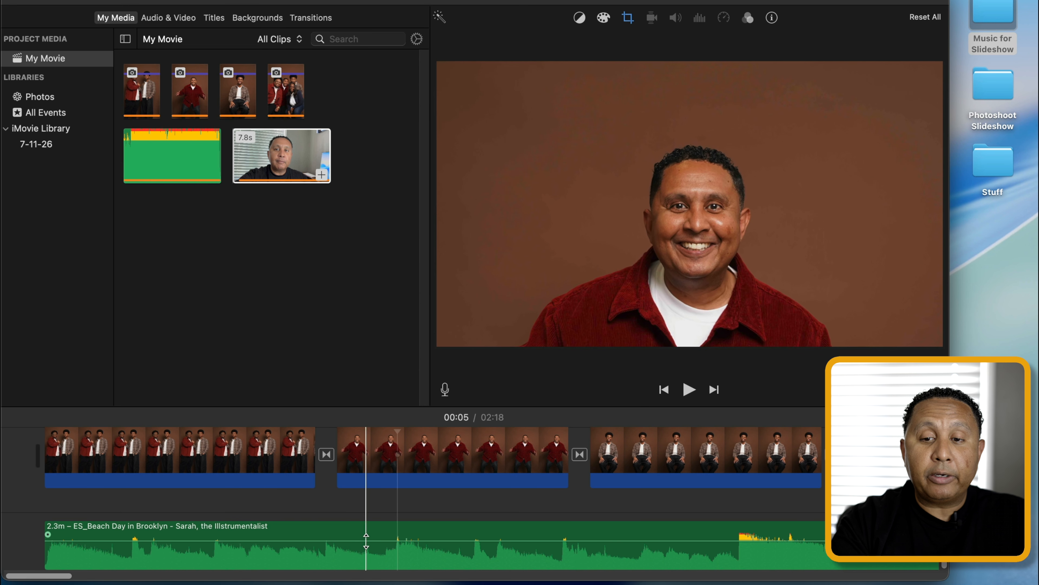
Step: Listen to the music around the point beneath the third photo where the waveform rises sharply
scroll(555, 532, right, 3)
scroll(556, 531, left, 3)
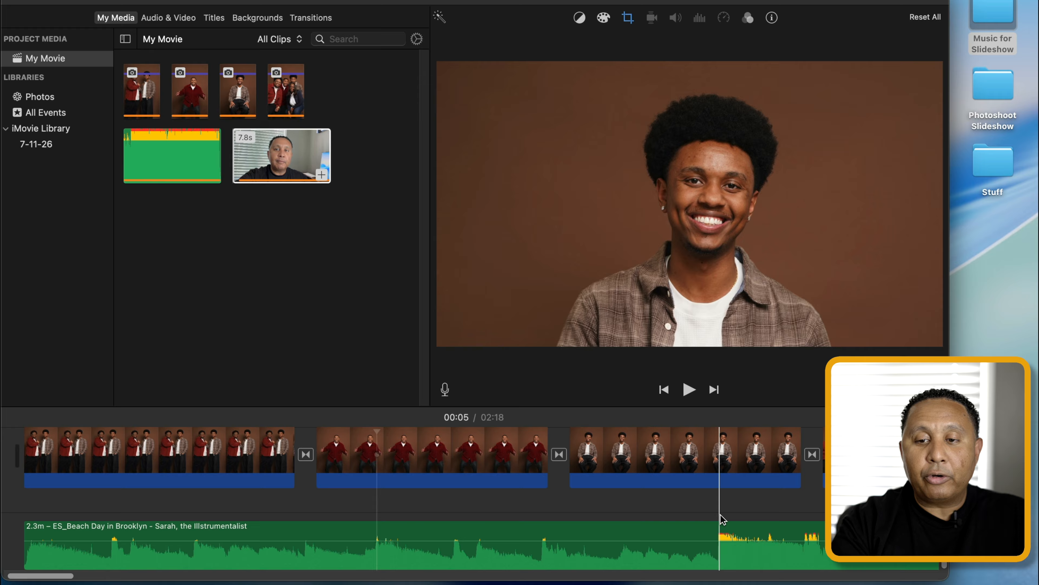
key(space)
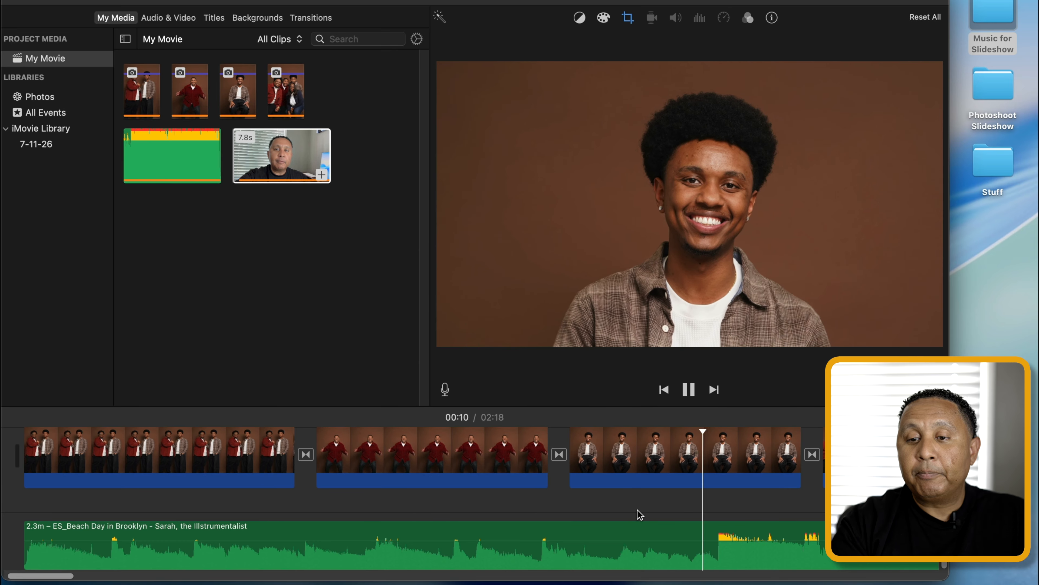
key(space)
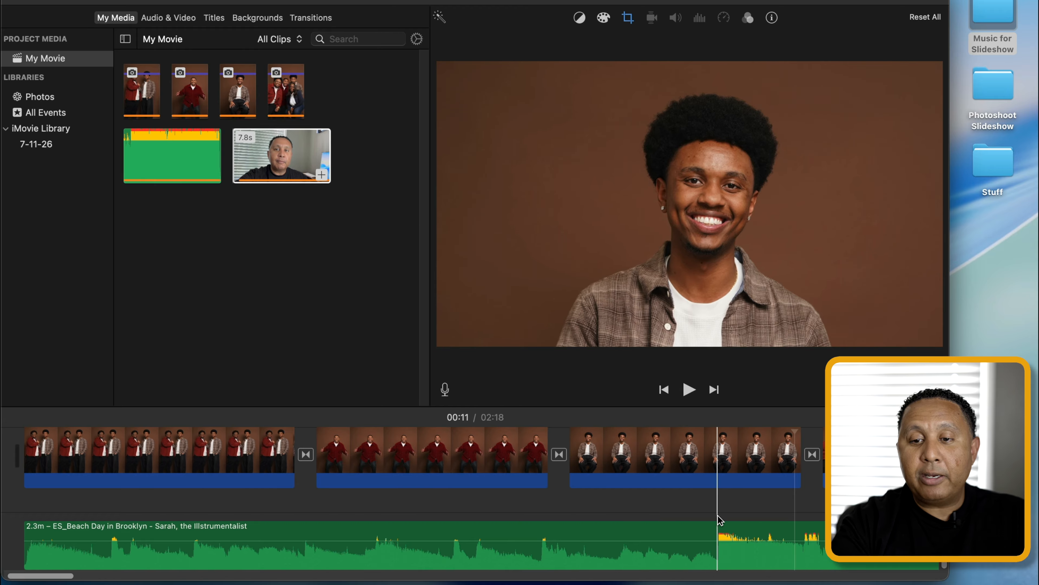
Step: Split the background music where its waveform rises beneath the third photo and delete the part before the split
click(717, 534)
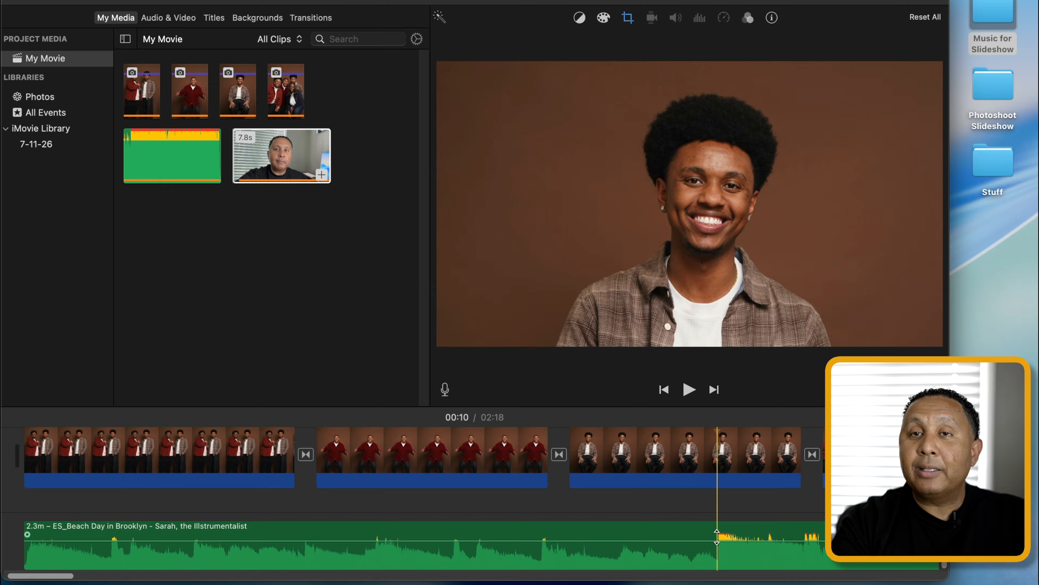
right_click(718, 553)
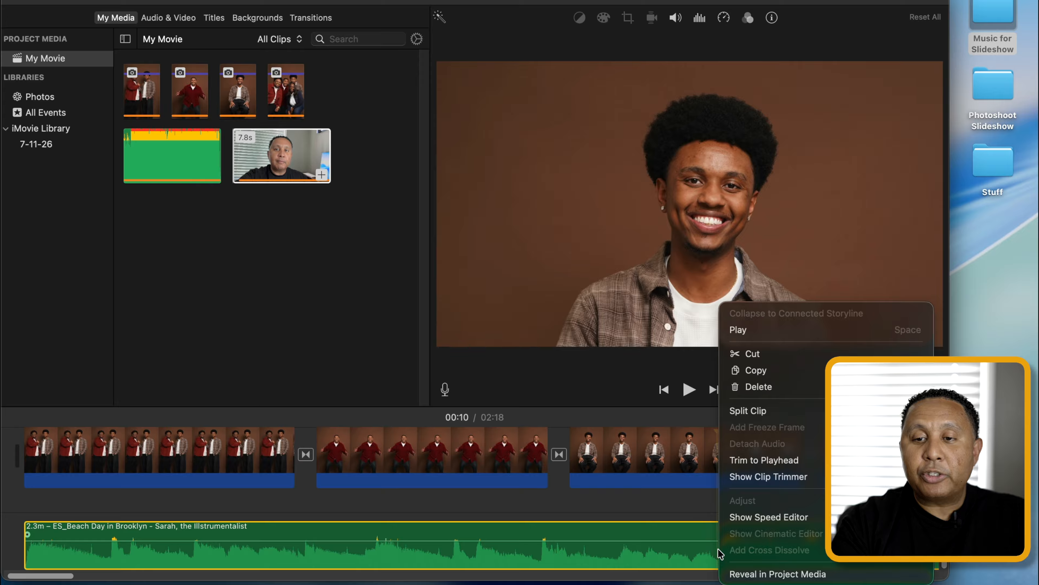
click(738, 413)
click(534, 524)
key(Delete)
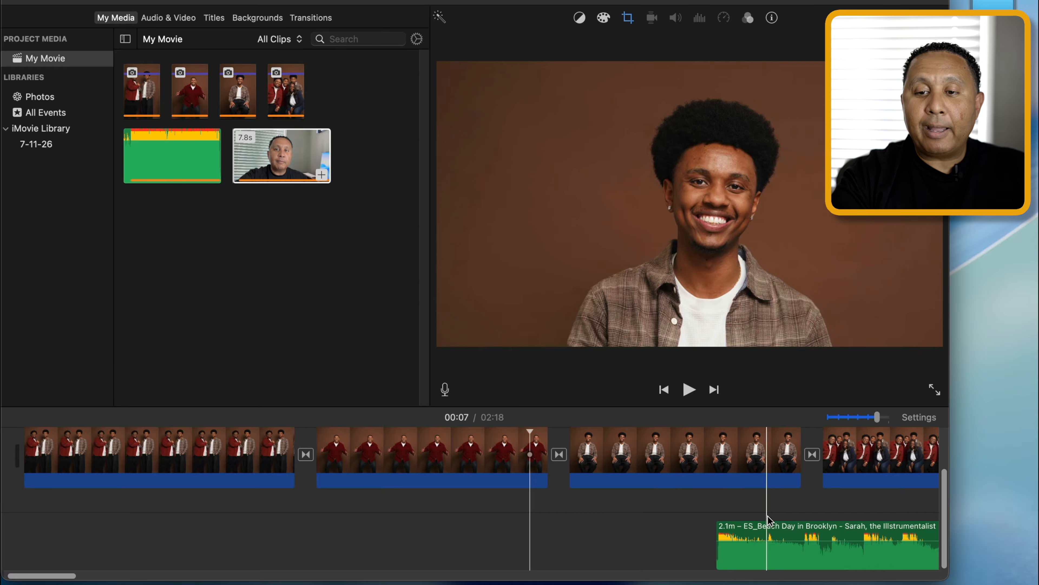
Step: Move the remaining background music to the start of the timeline and preview the slideshow from the beginning
drag(767, 520, 50, 518)
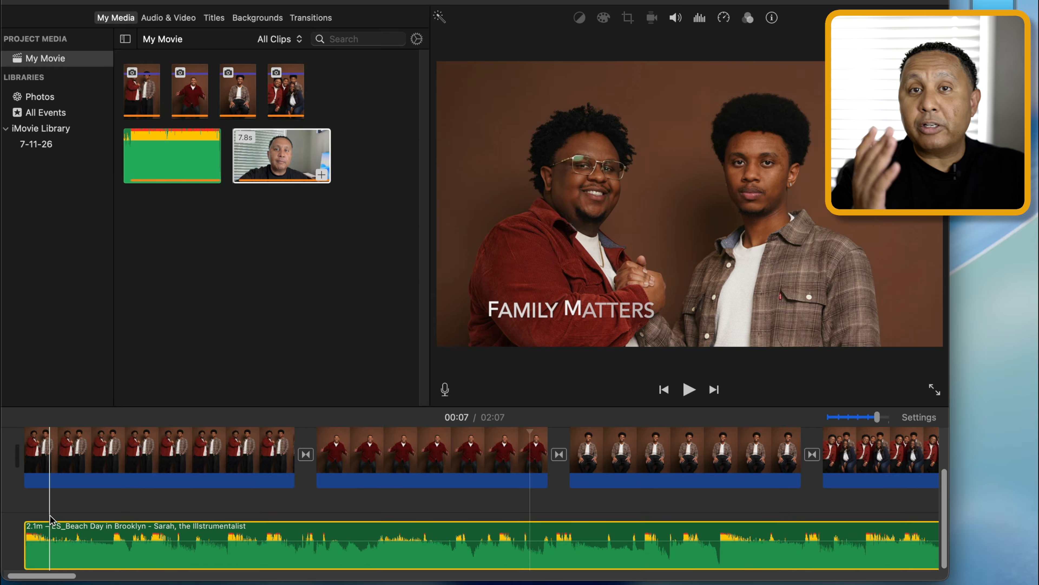
click(18, 532)
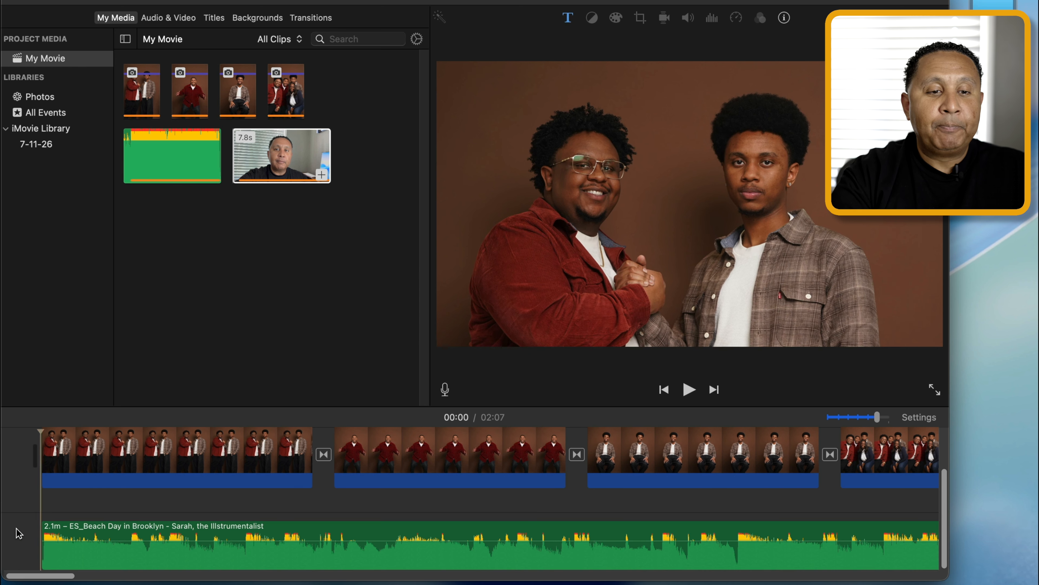
key(space)
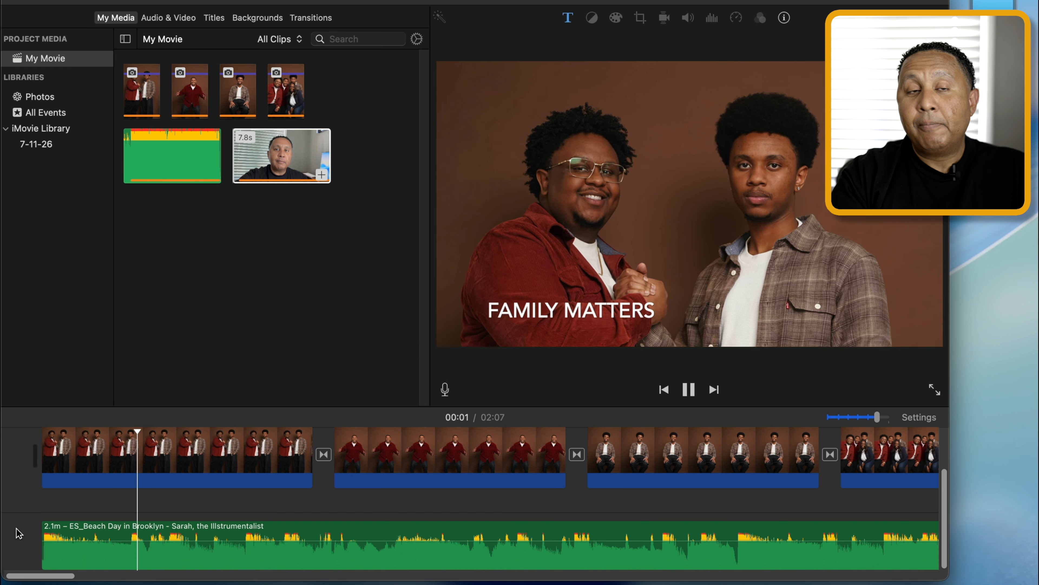
key(space)
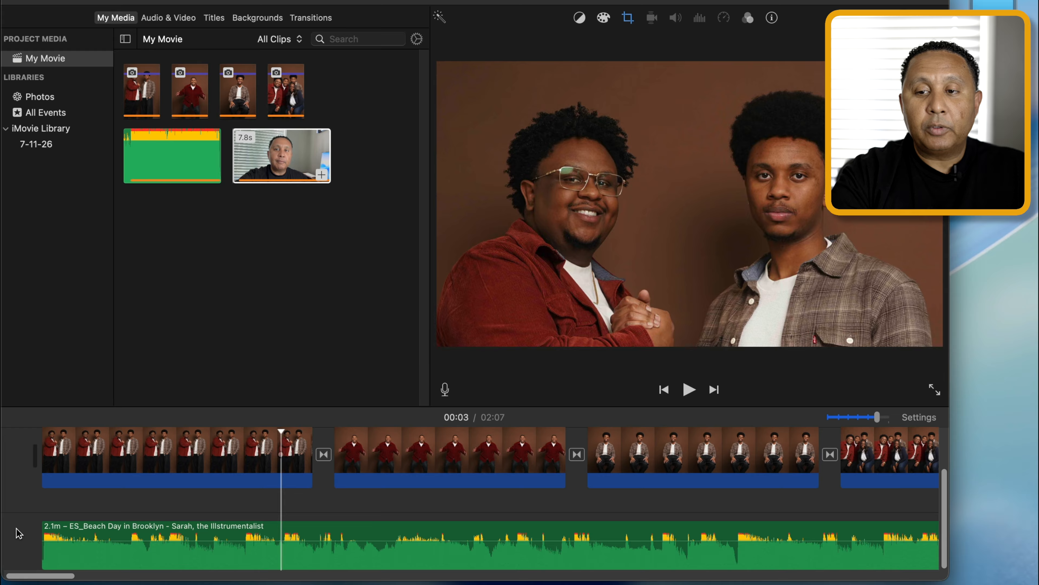
Step: Split the background music where the video clip begins, at 00:16
drag(877, 417, 853, 419)
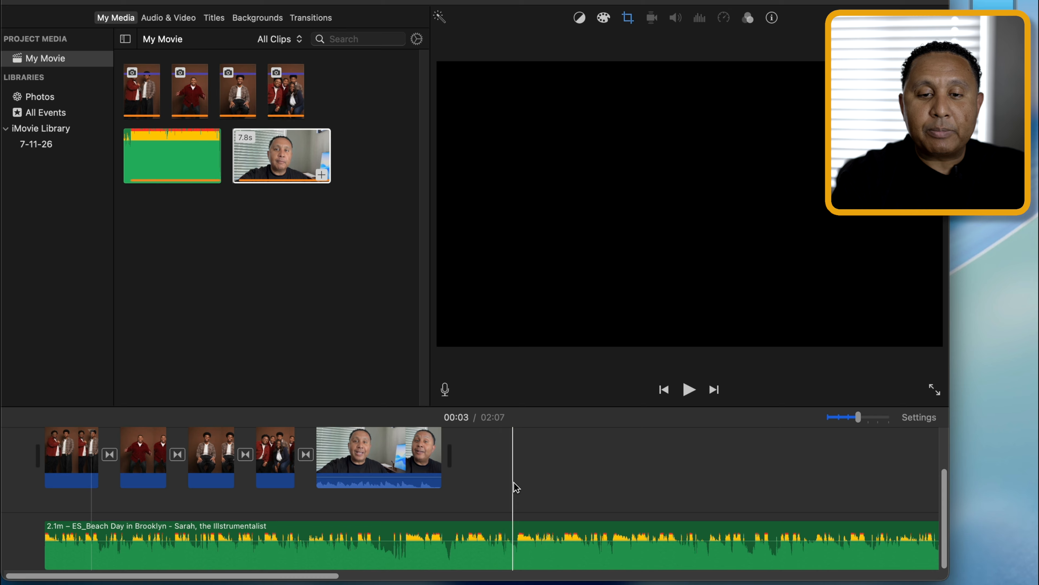
click(316, 528)
right_click(317, 528)
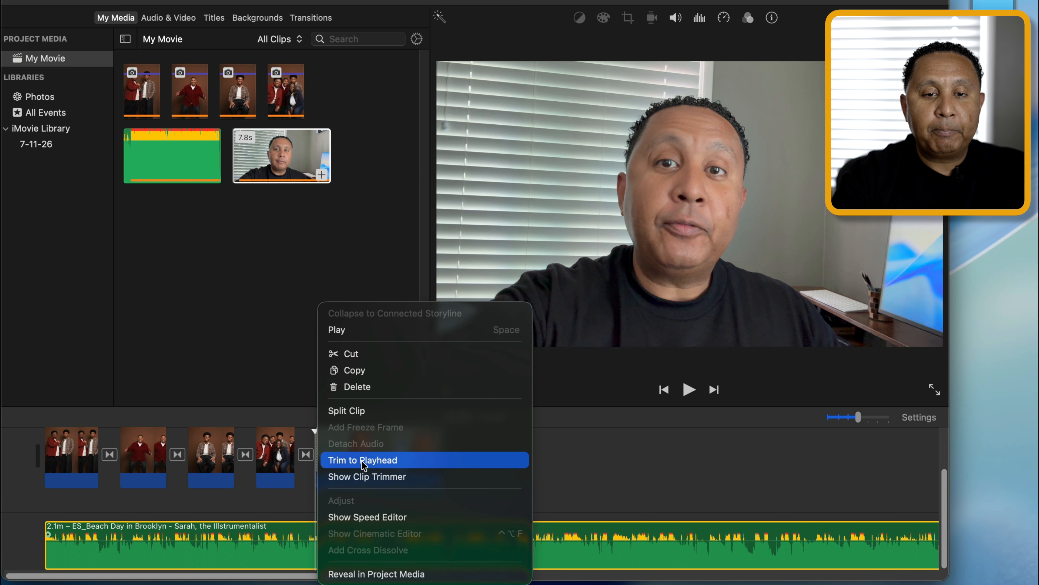
click(362, 415)
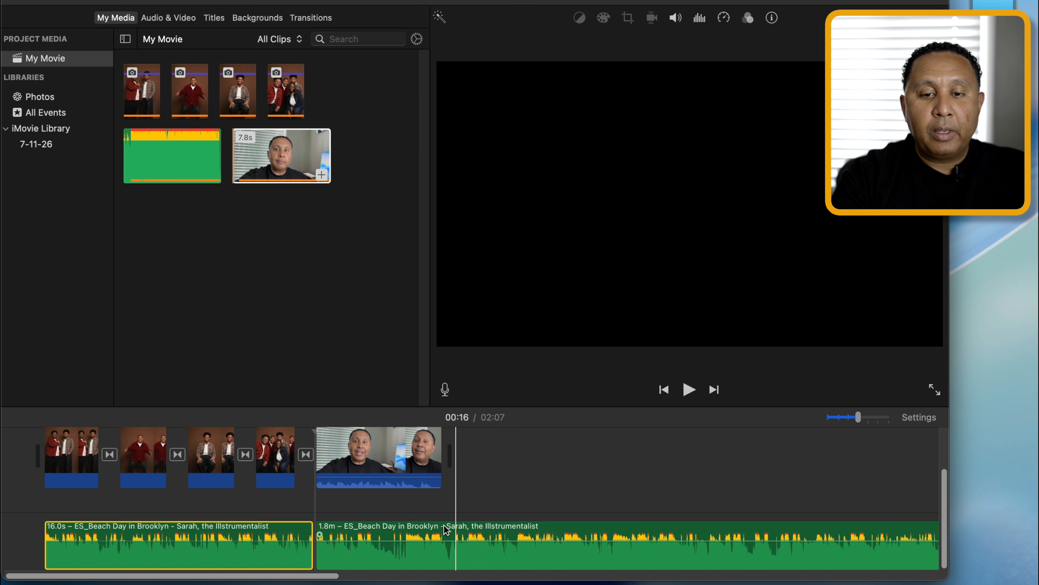
Step: Split the background music at the end of the video clip and delete the section beneath the video
click(451, 537)
right_click(452, 537)
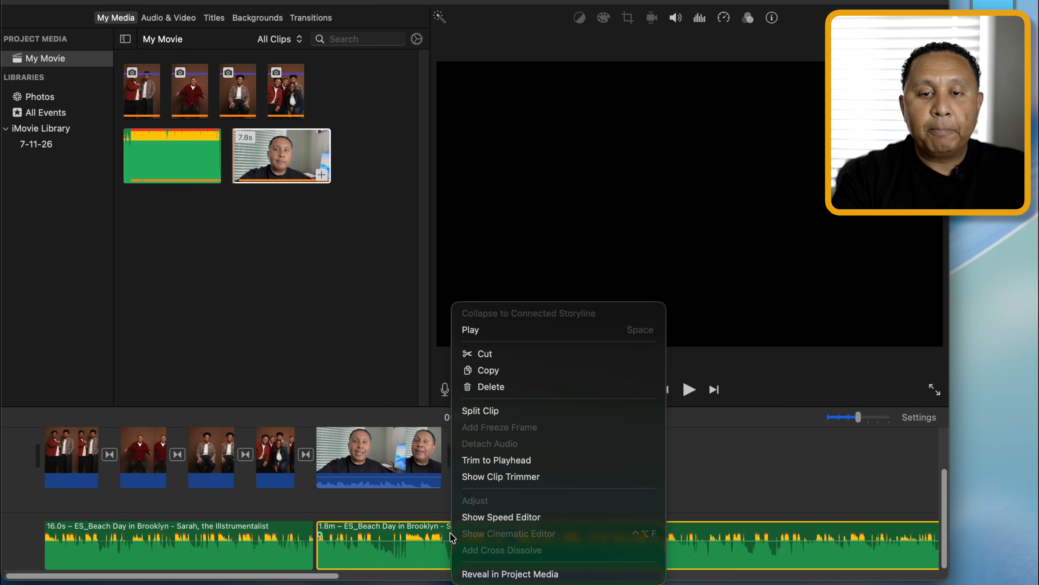
click(506, 412)
key(Delete)
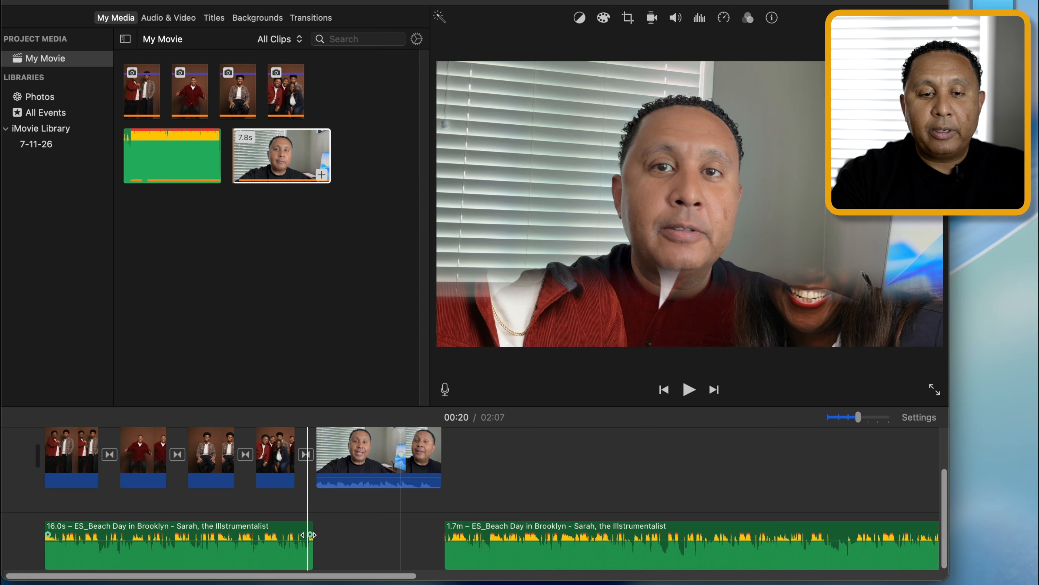
Step: Fade out the end of the first music section, starting the fade beneath the third photo
drag(310, 535, 207, 532)
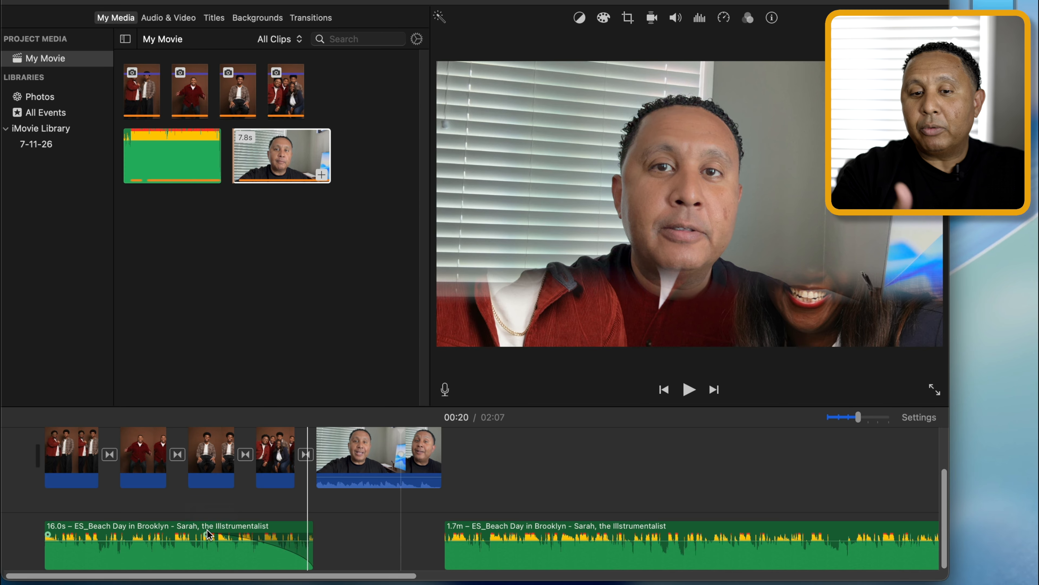
Step: Delete the background music section after the video clip and preview the slideshow from the beginning
click(475, 529)
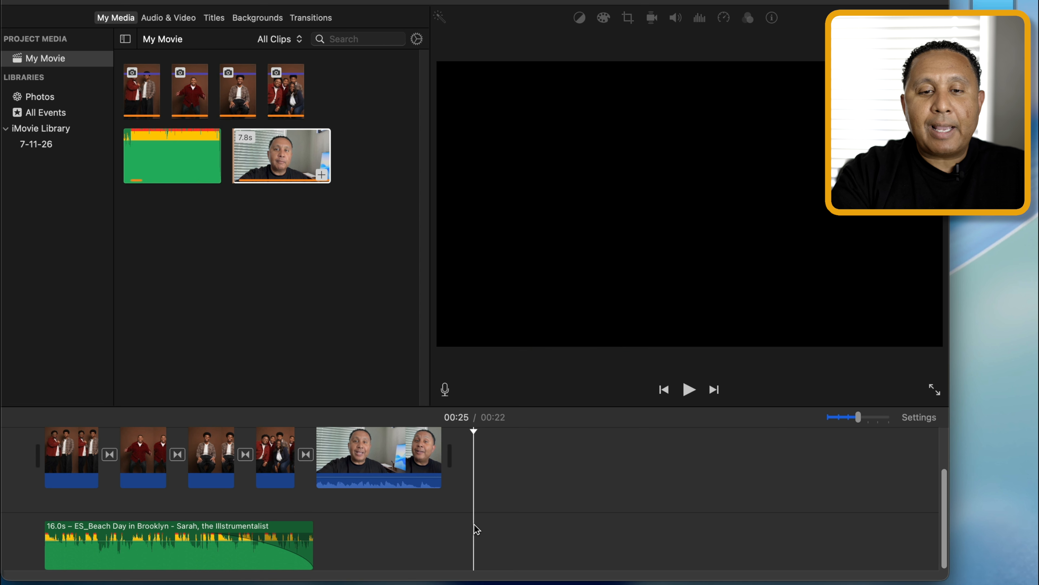
scroll(392, 507, up, 3)
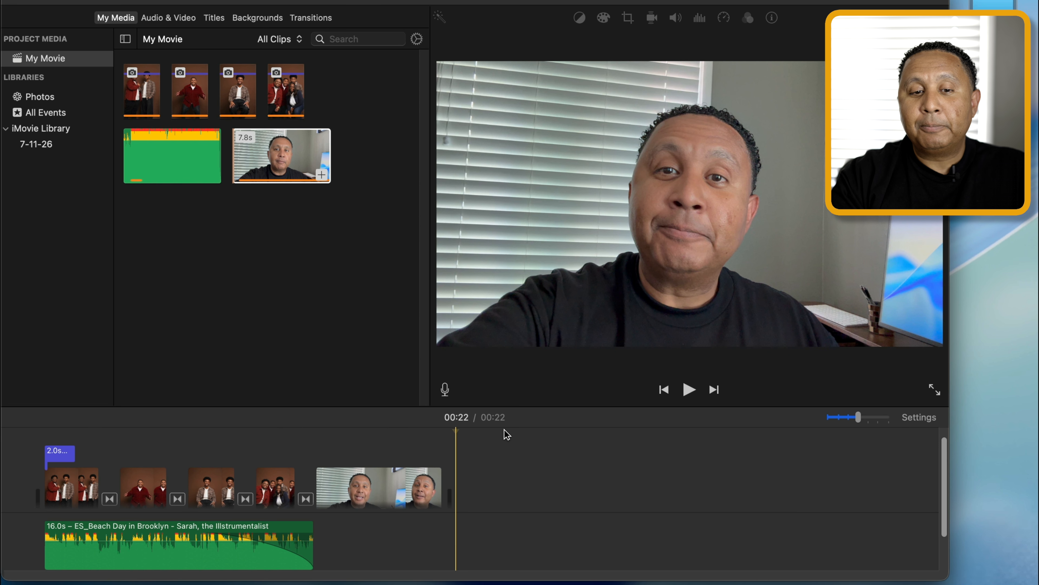
click(38, 457)
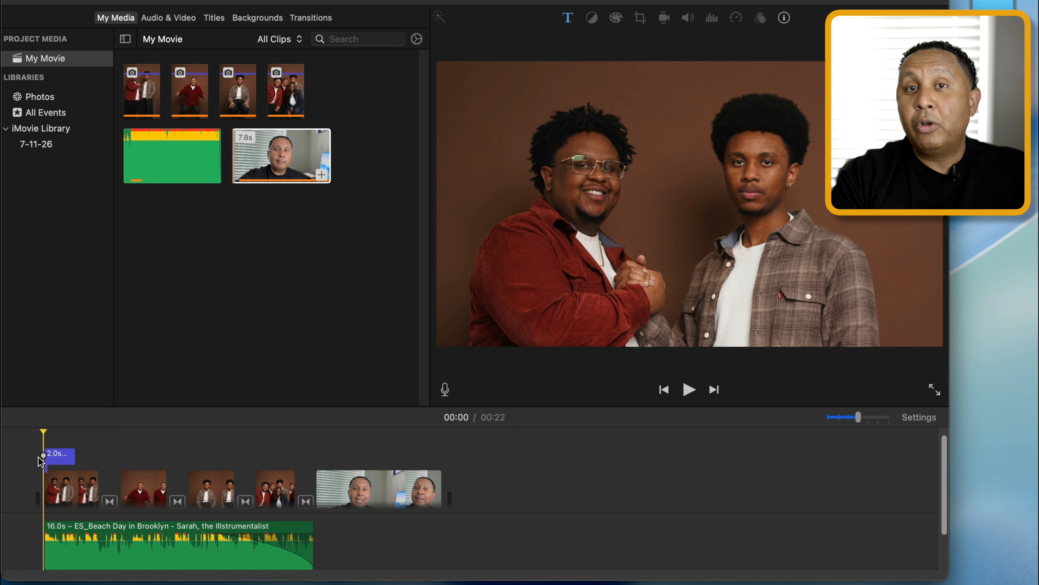
key(space)
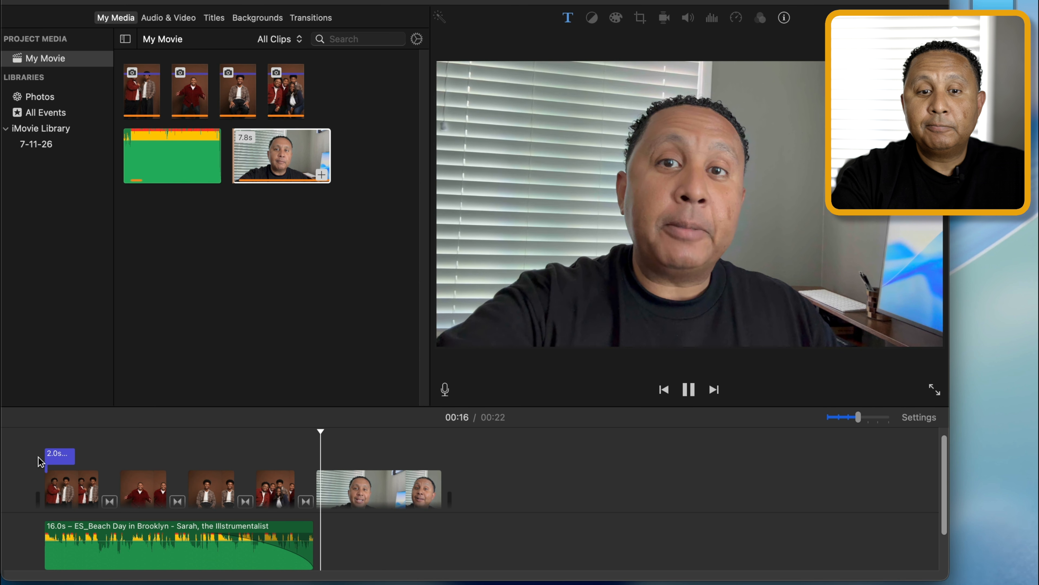
click(39, 438)
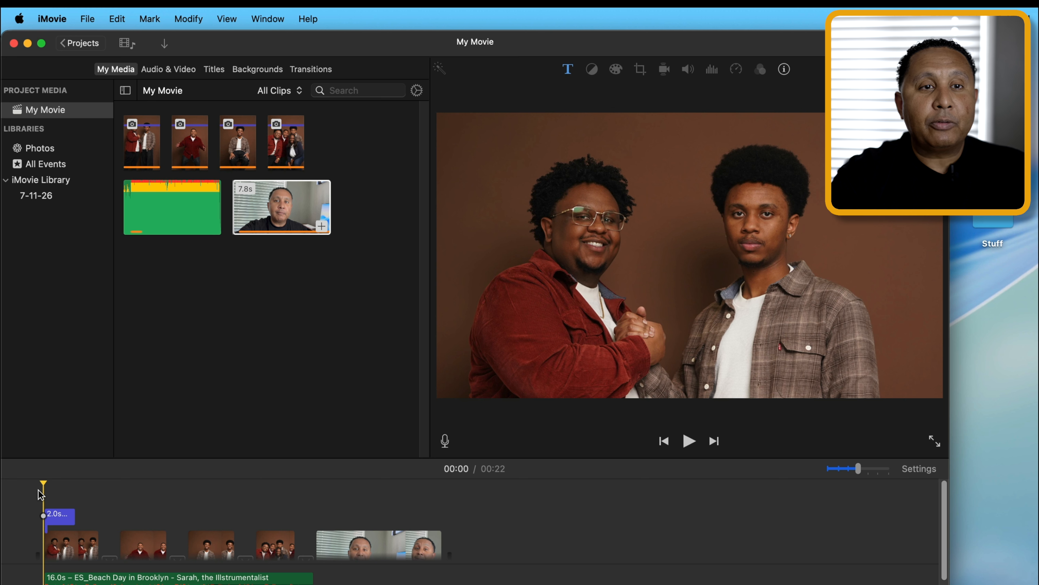
Step: Set up a file export of the movie with 1080p resolution, High quality and Faster compression
click(89, 21)
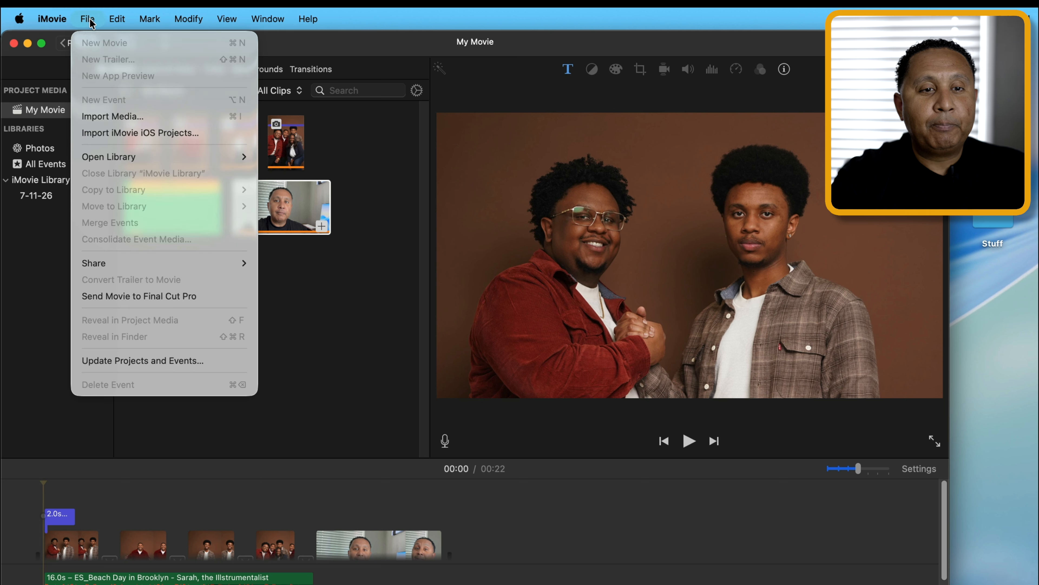
mouse_move(100, 262)
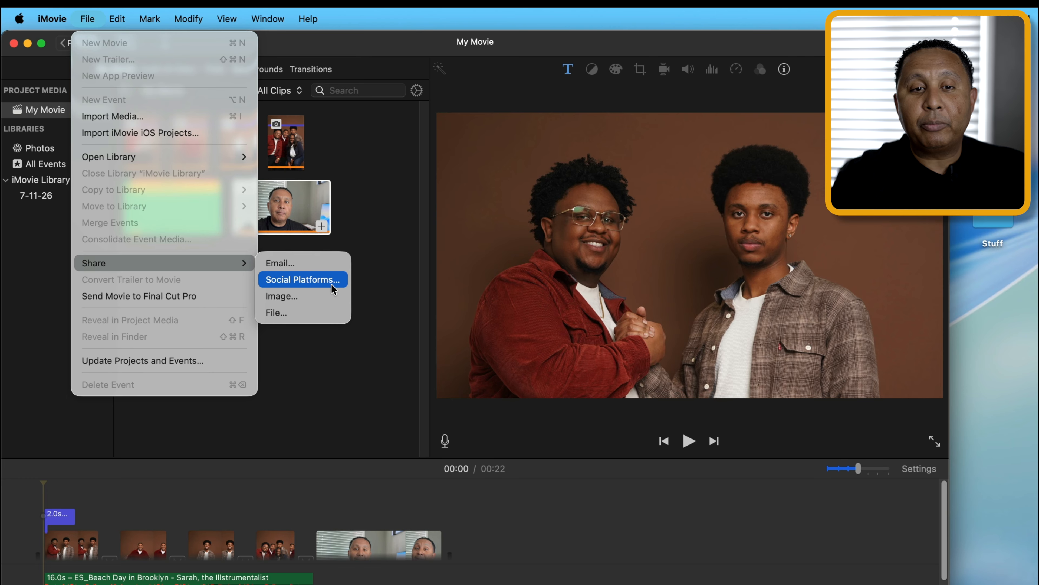
click(323, 322)
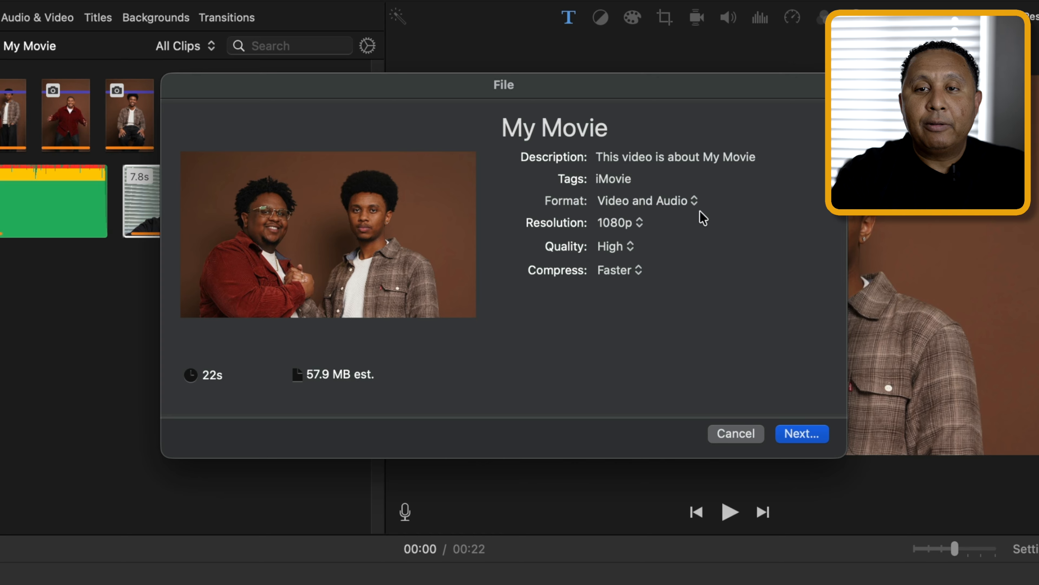
click(632, 224)
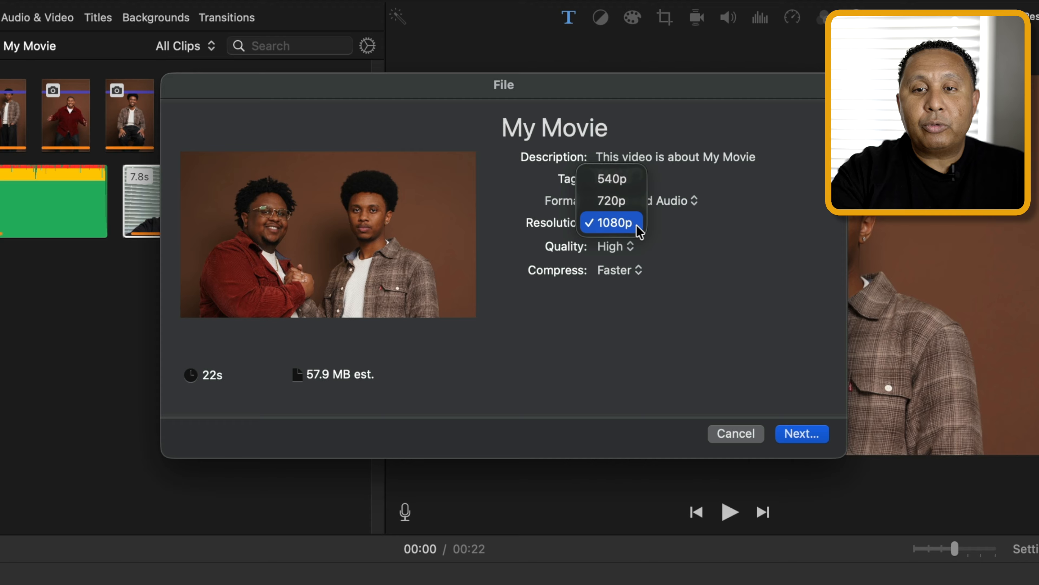
click(636, 225)
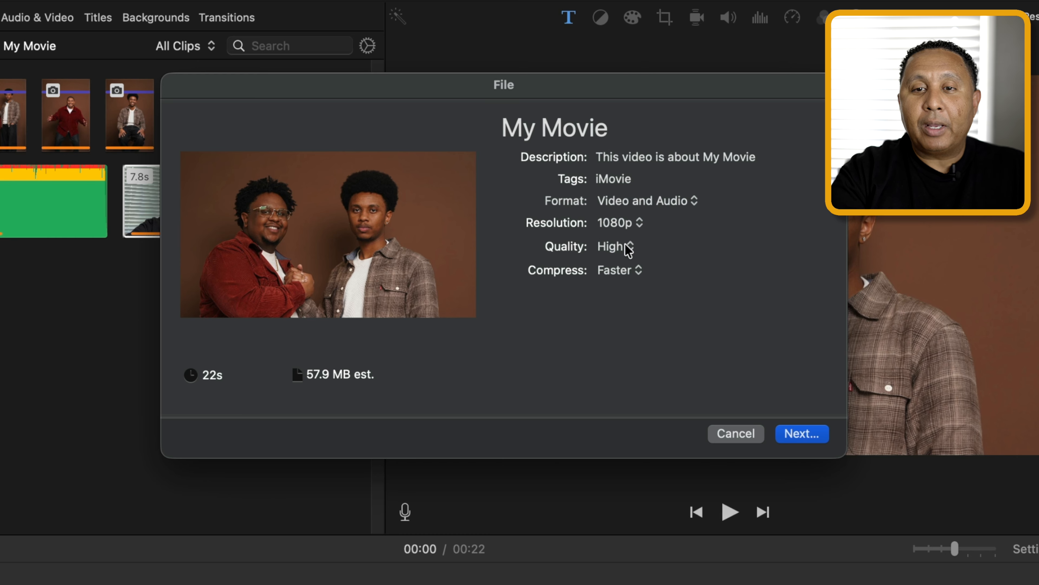
click(629, 246)
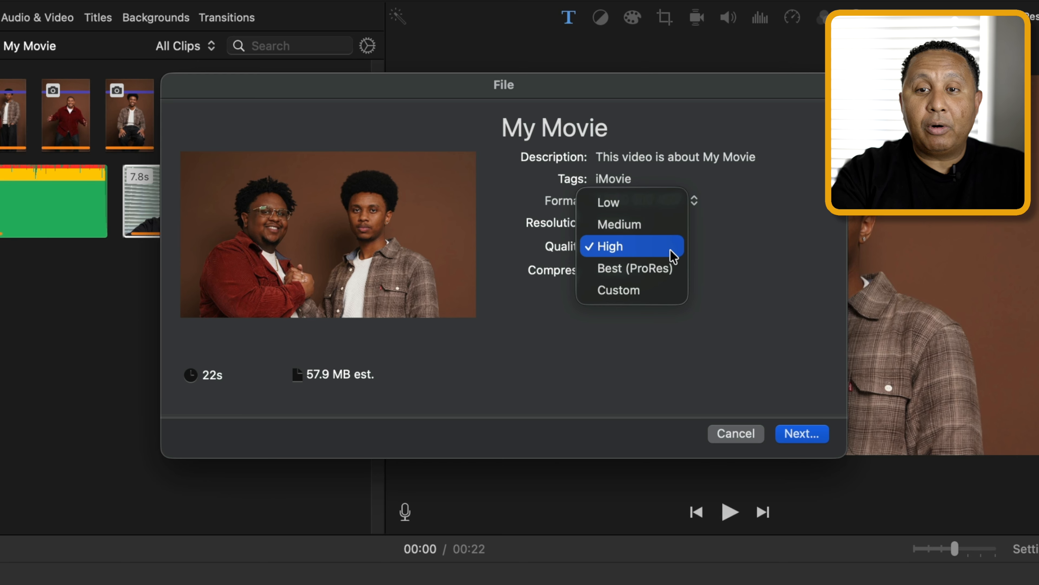
key(Escape)
click(665, 274)
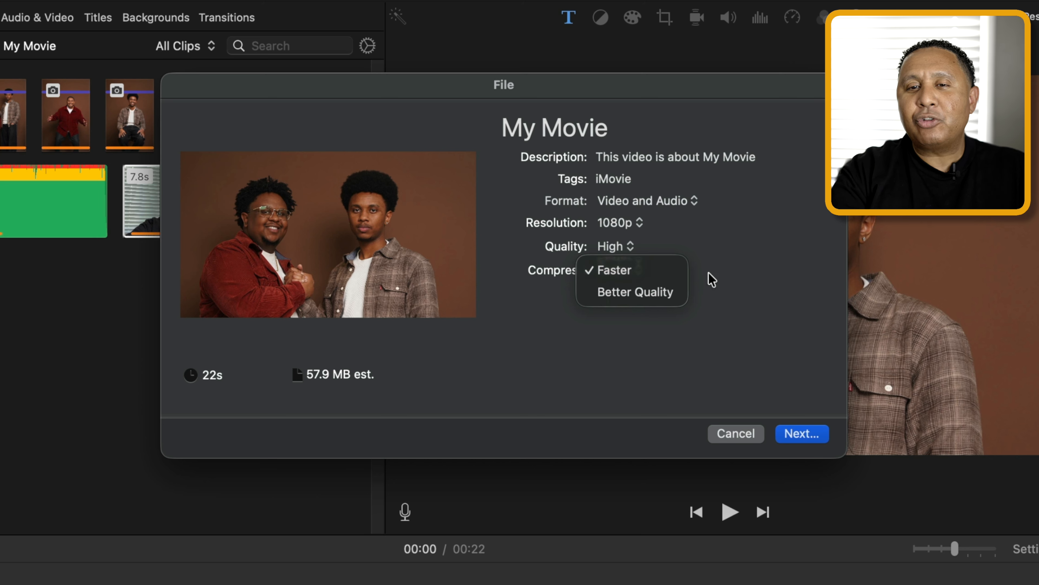
click(721, 275)
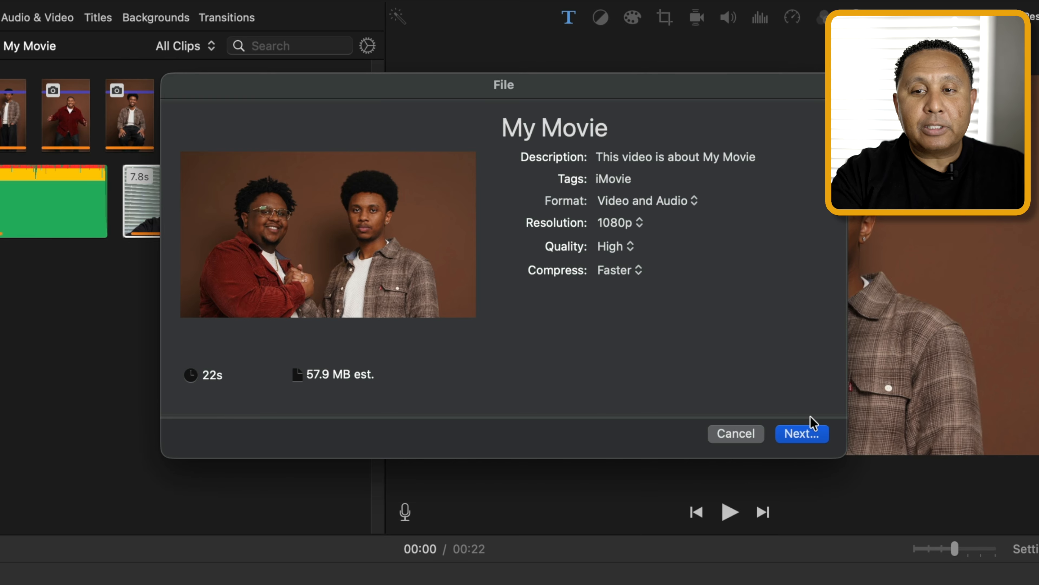
click(801, 439)
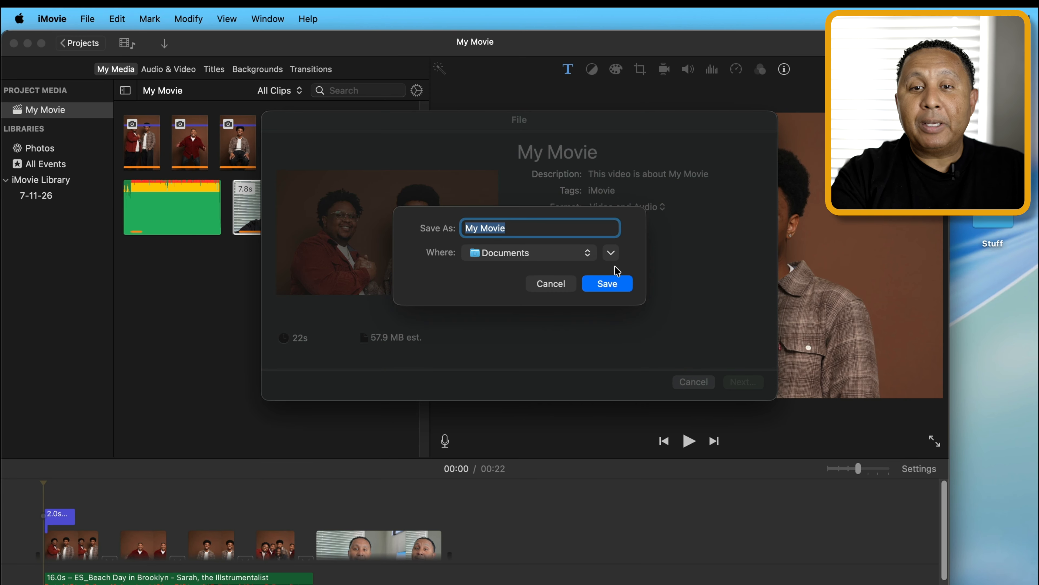
Step: Save the exported movie to the Desktop as "Family Matters Slideshow"
click(580, 254)
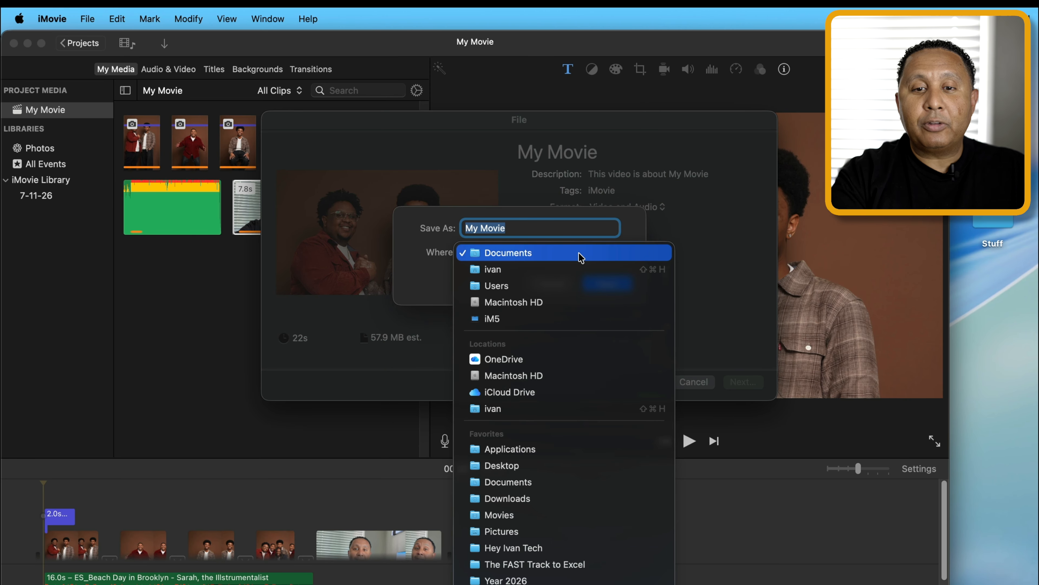
click(497, 466)
click(527, 226)
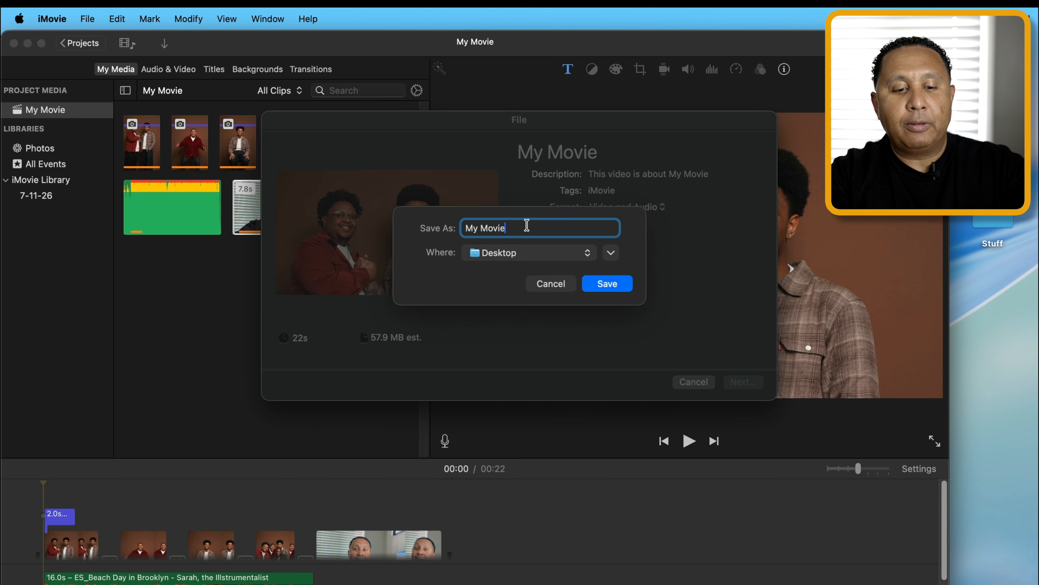
key(super+a)
text(Family)
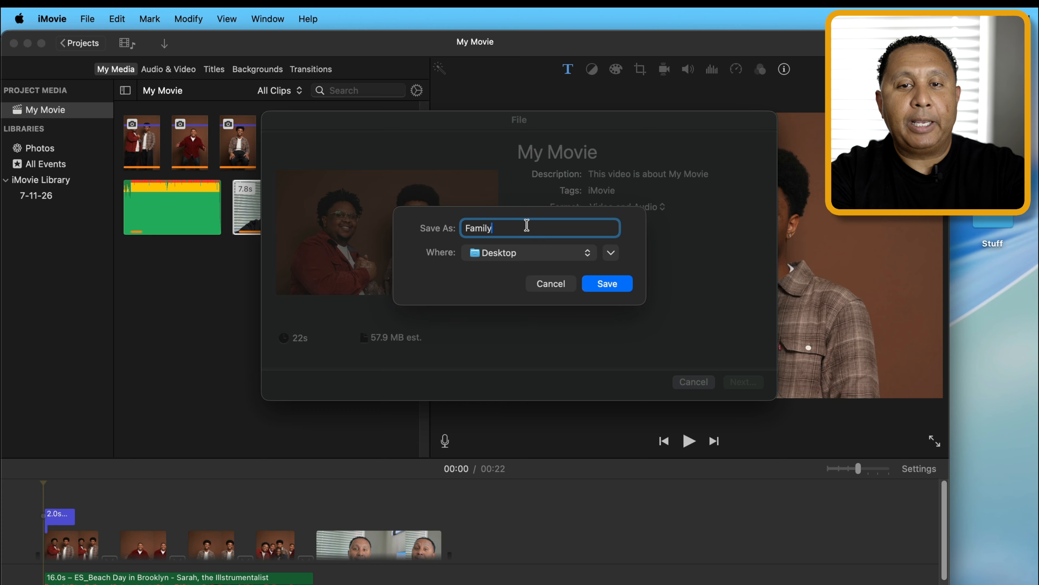
text( Matters Sli)
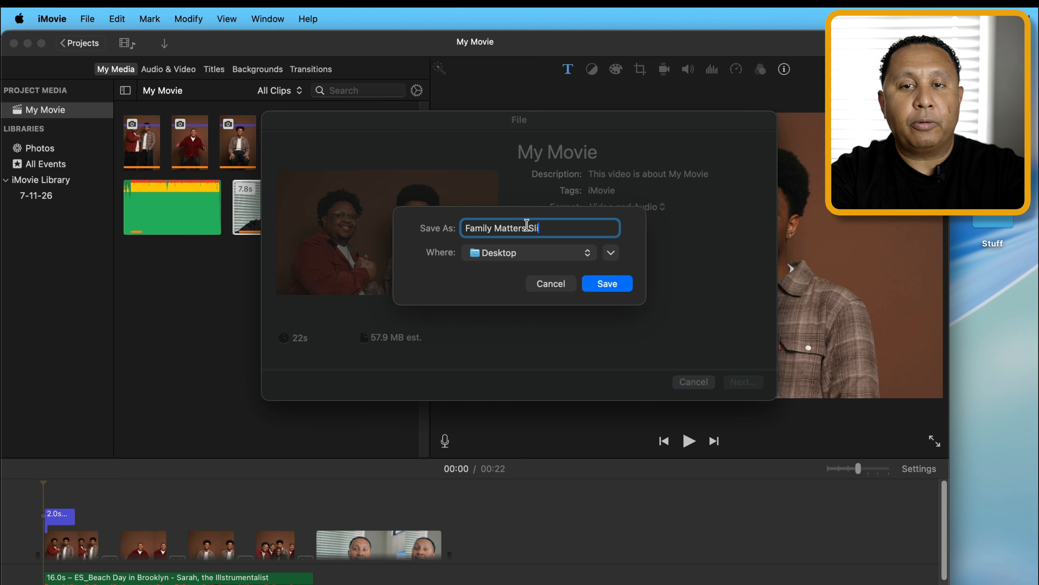
text(deshow)
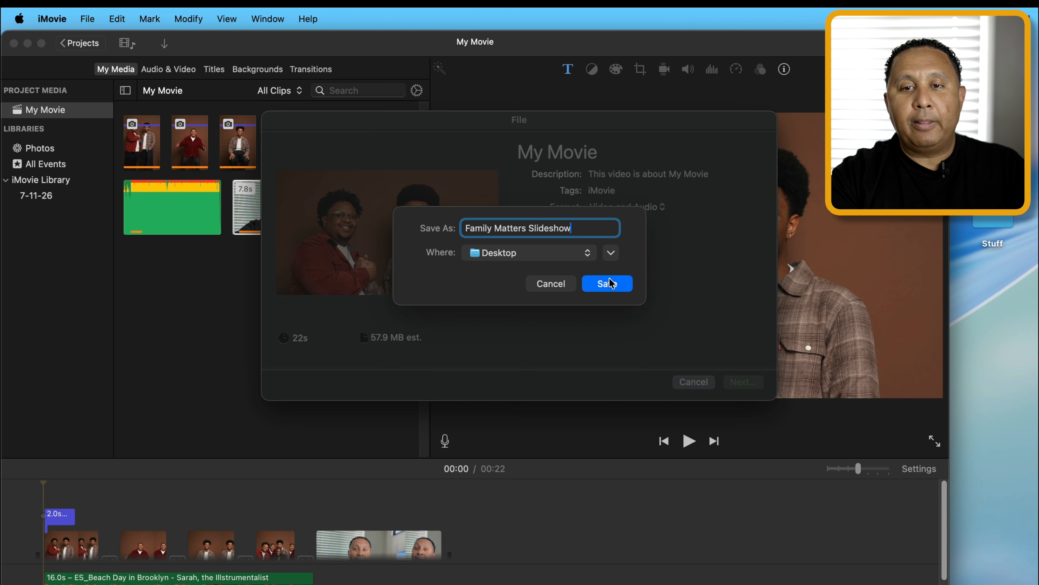
click(607, 284)
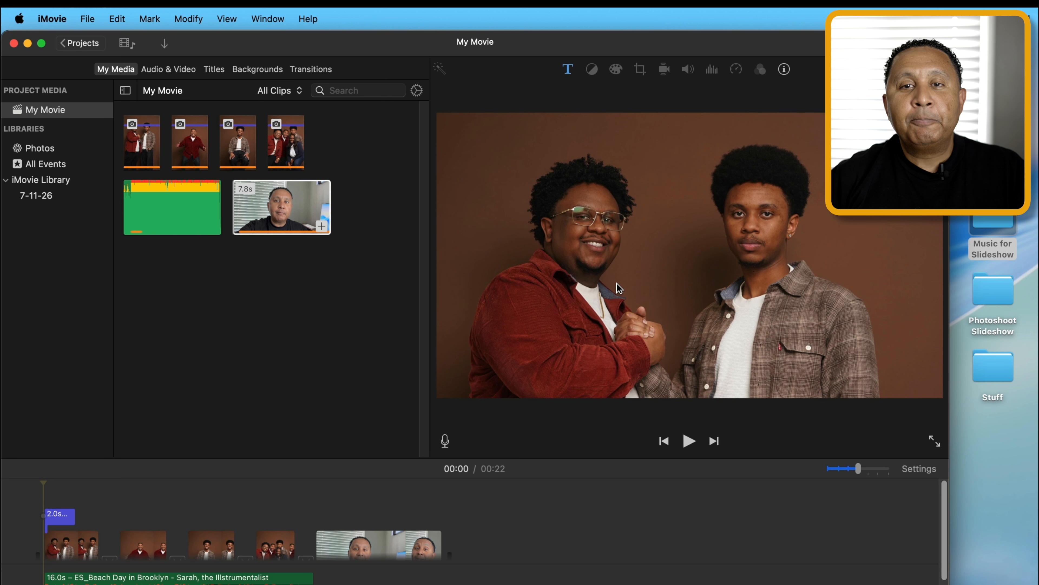